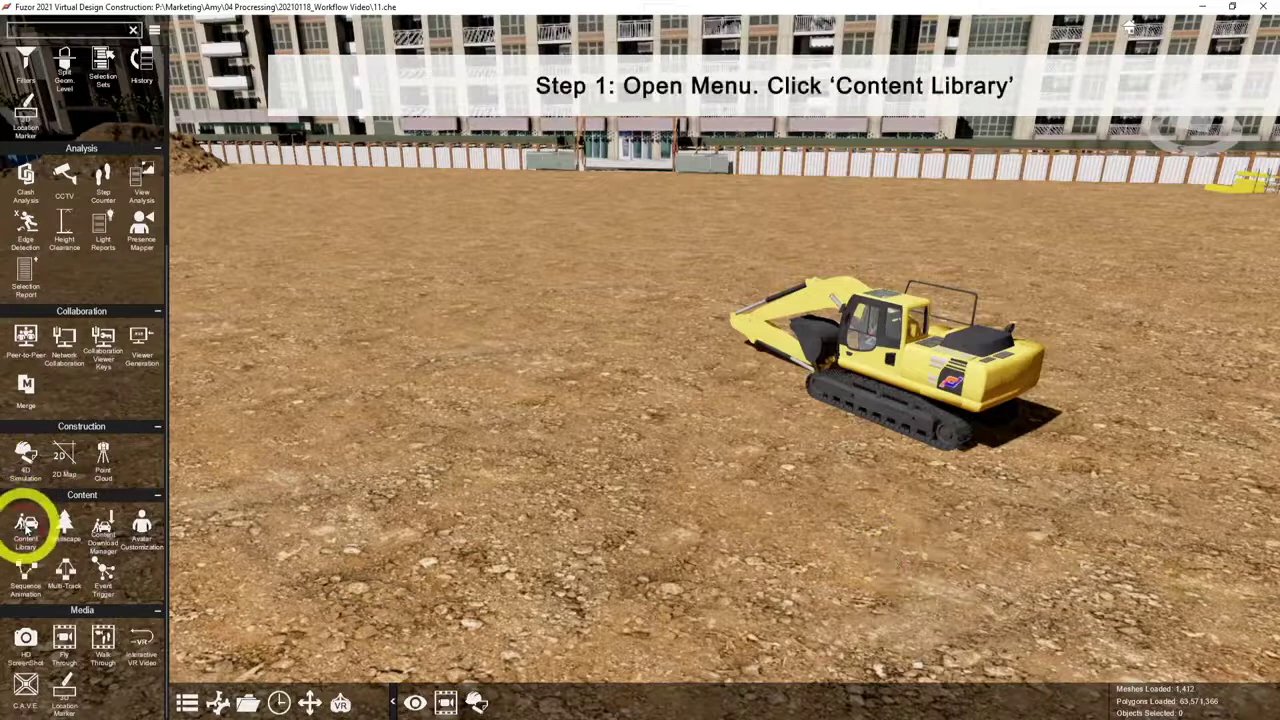
- Place a 28 ft Semi-Dump Trailer from the Construction vehicles beside the excavator, then select the excavator
click(26, 524)
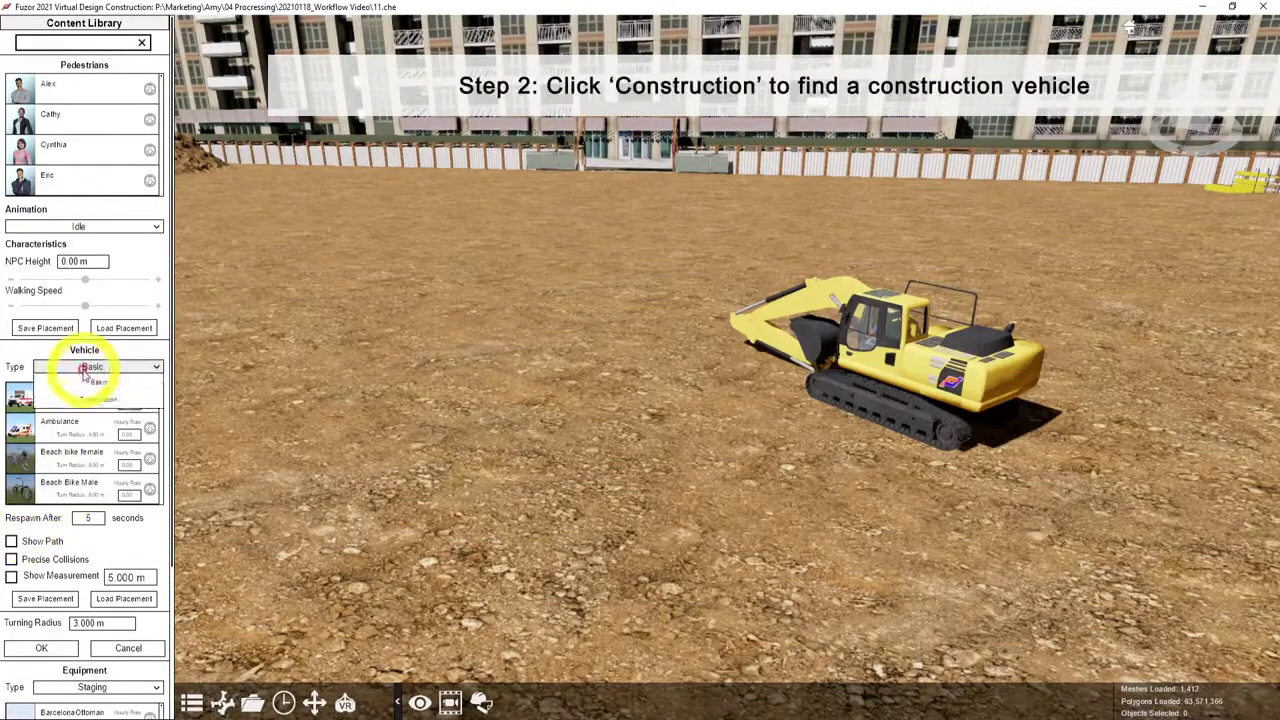
click(88, 399)
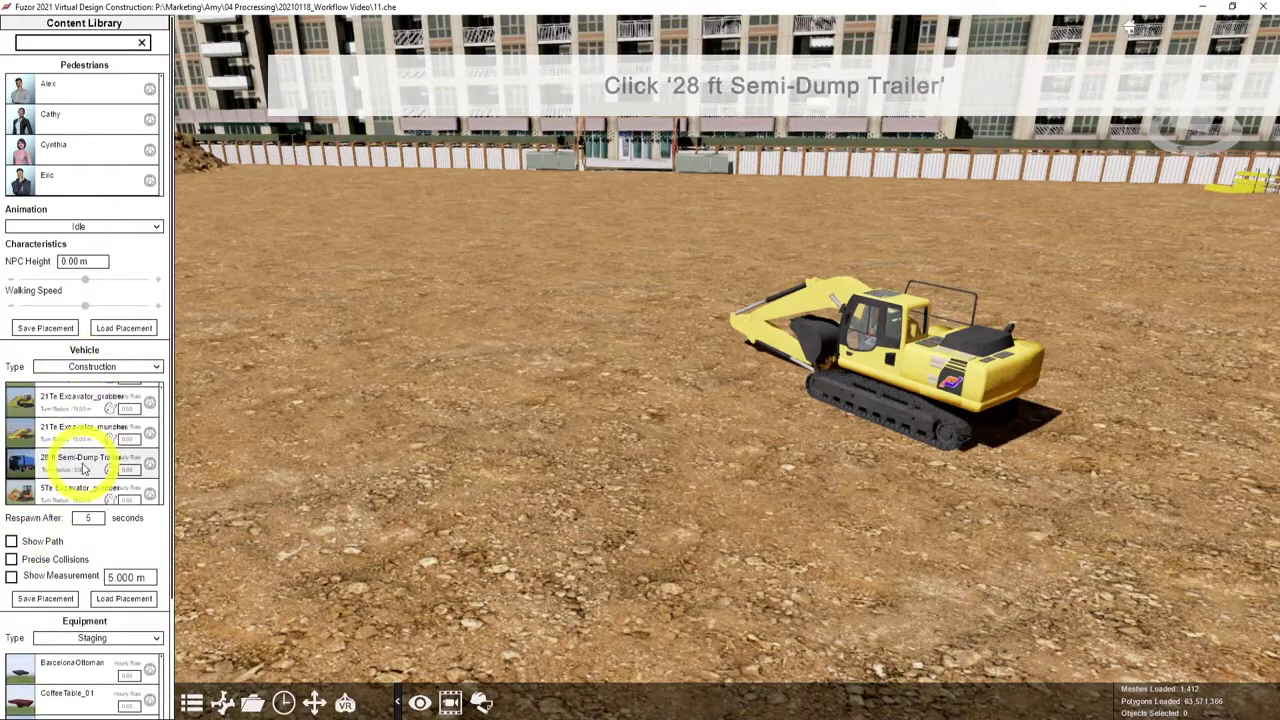
drag(84, 468, 583, 443)
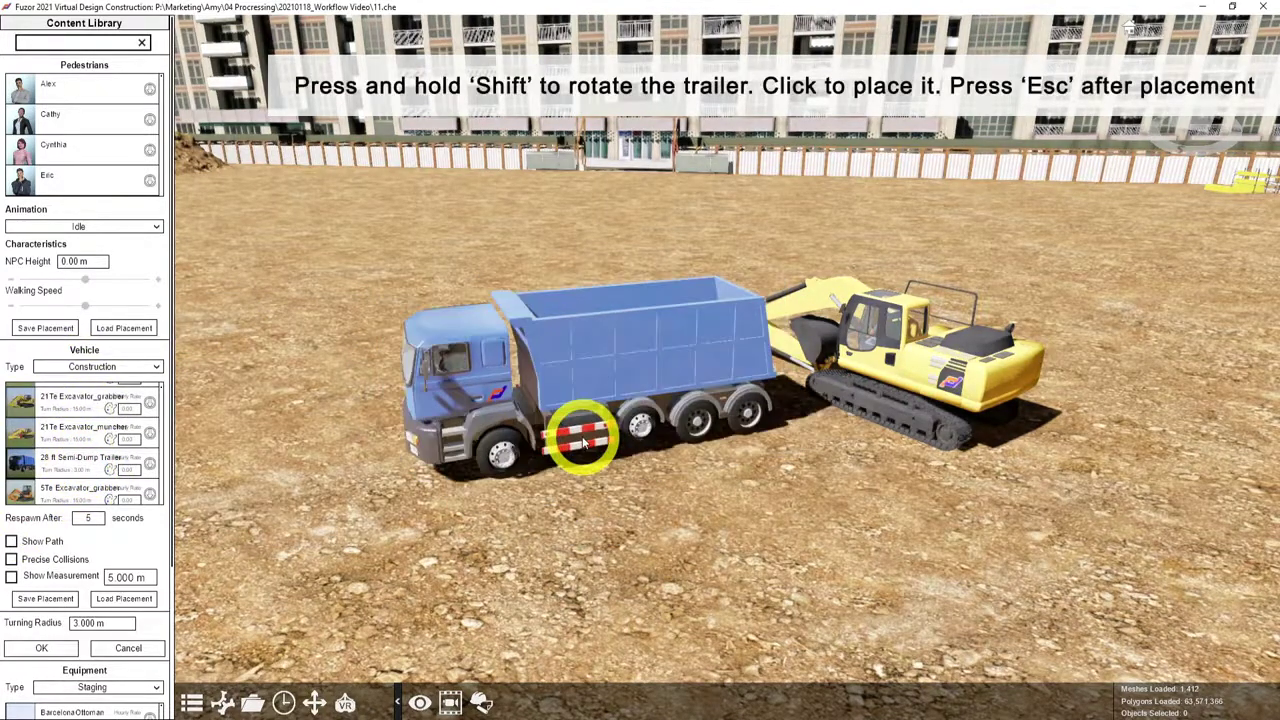
click(885, 340)
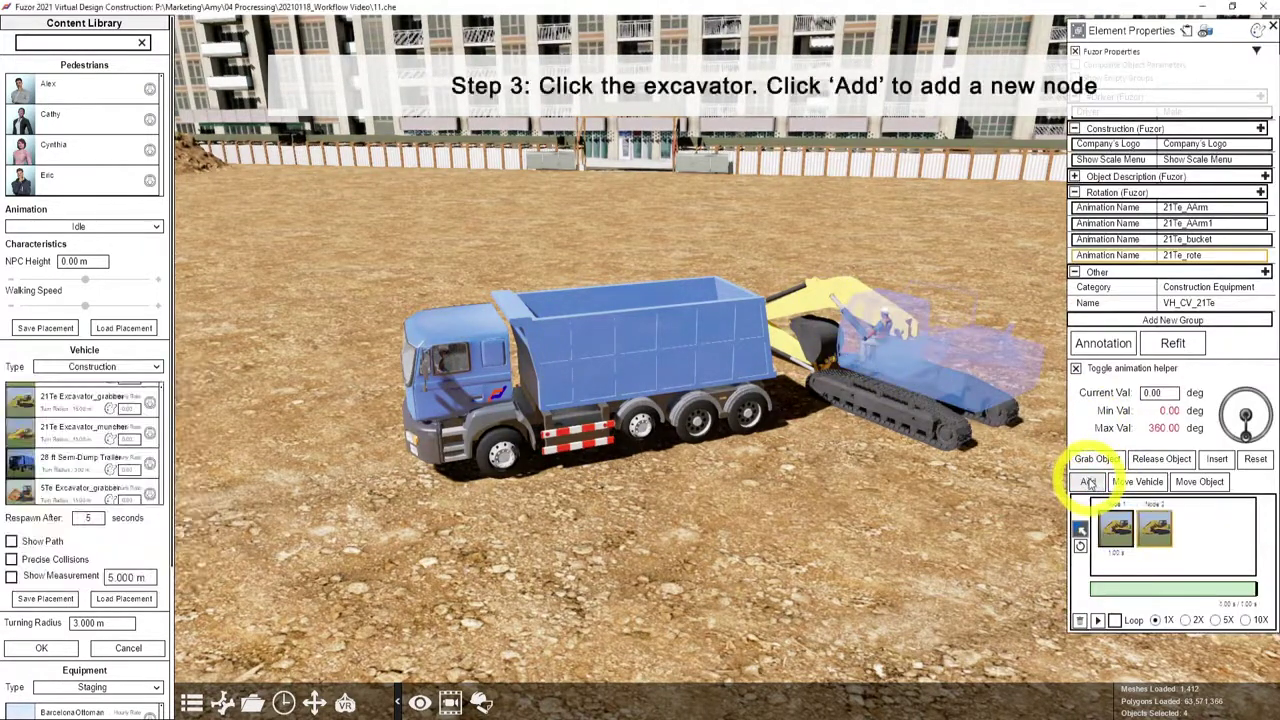
- Rotate 21Te_AArm and 21Te_AArm1 upward, recording each pose as a new animation node
click(1218, 208)
drag(1245, 415, 1210, 420)
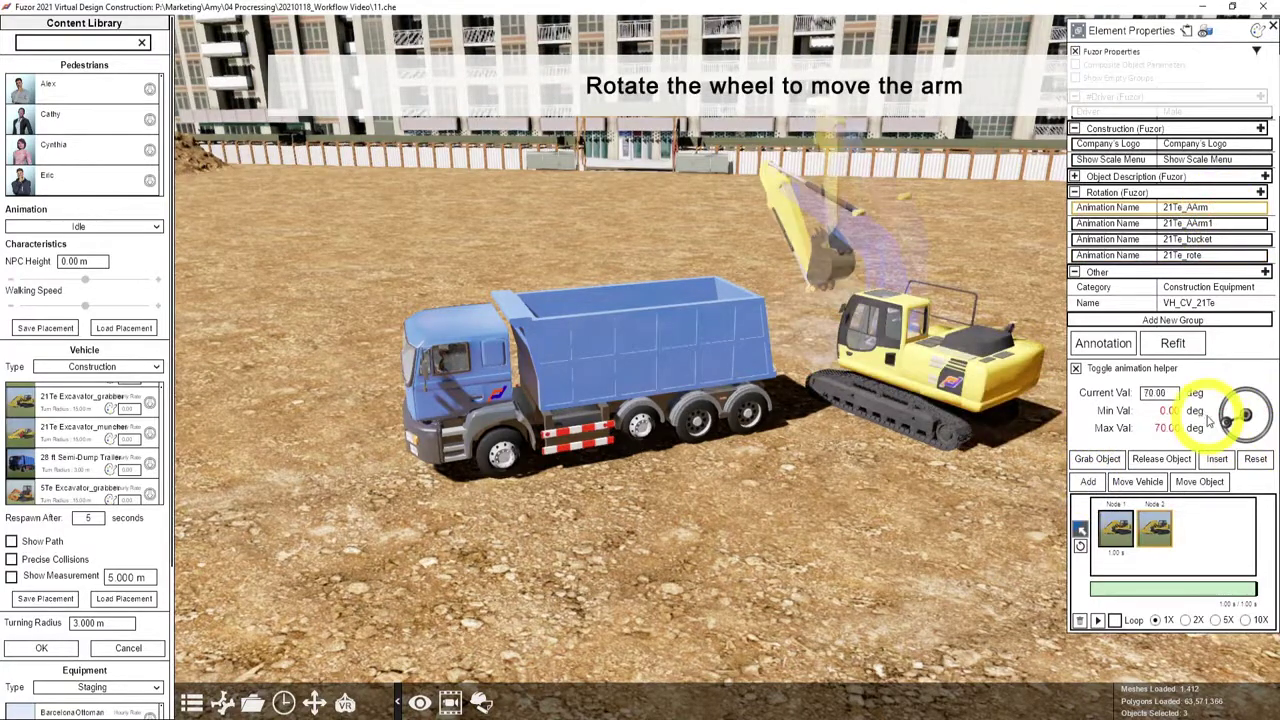
click(1088, 482)
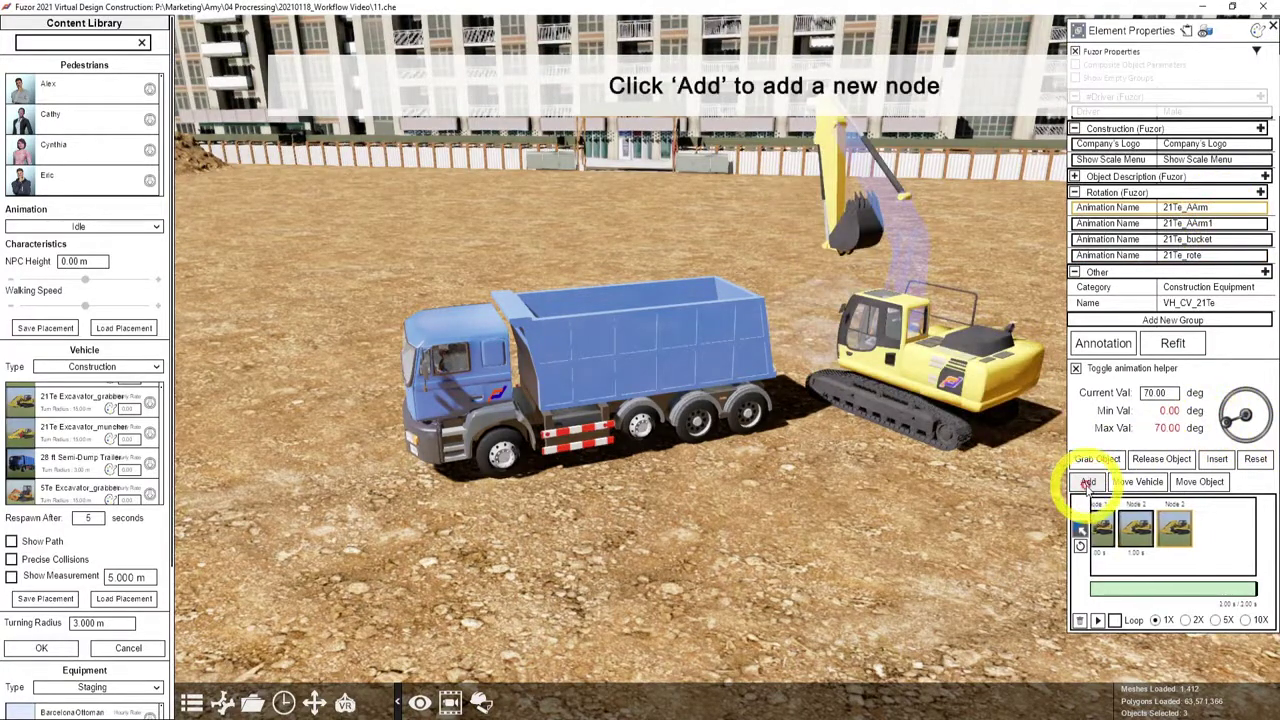
click(1222, 223)
drag(1246, 432, 1185, 373)
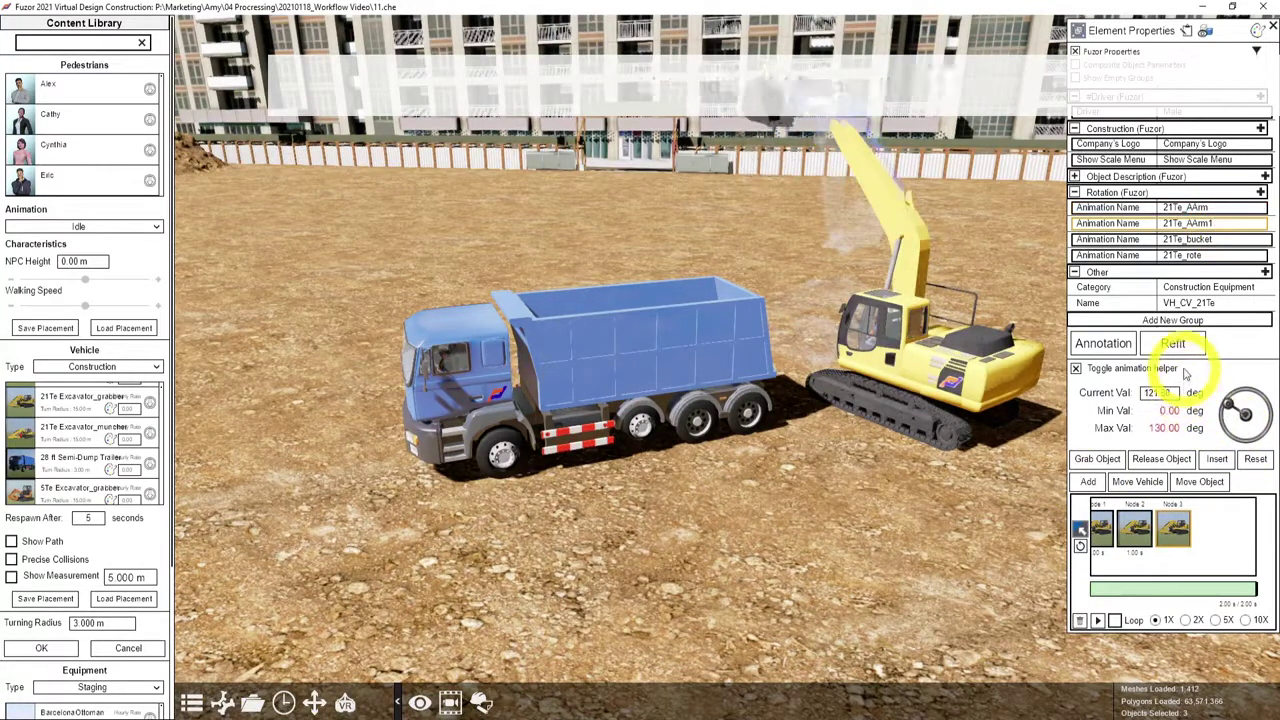
click(1092, 483)
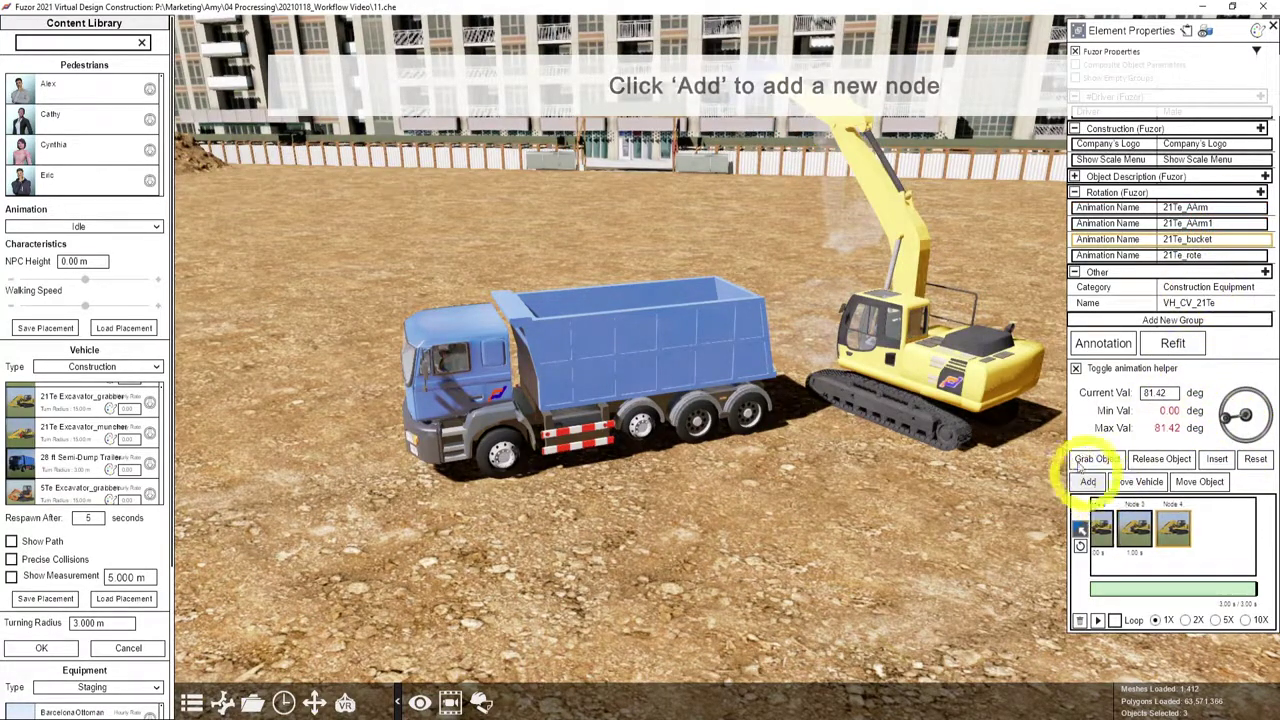
- Turn off the animation helper and play the excavator animation from its last node
click(865, 236)
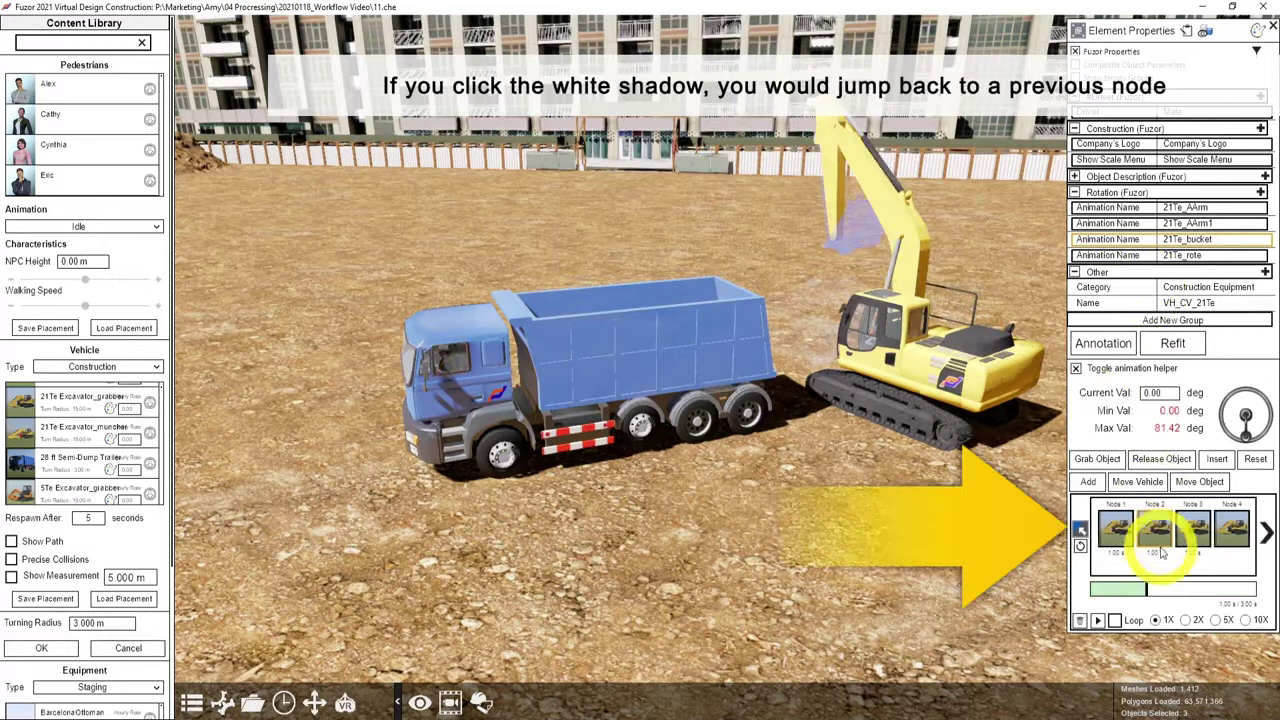
click(1075, 368)
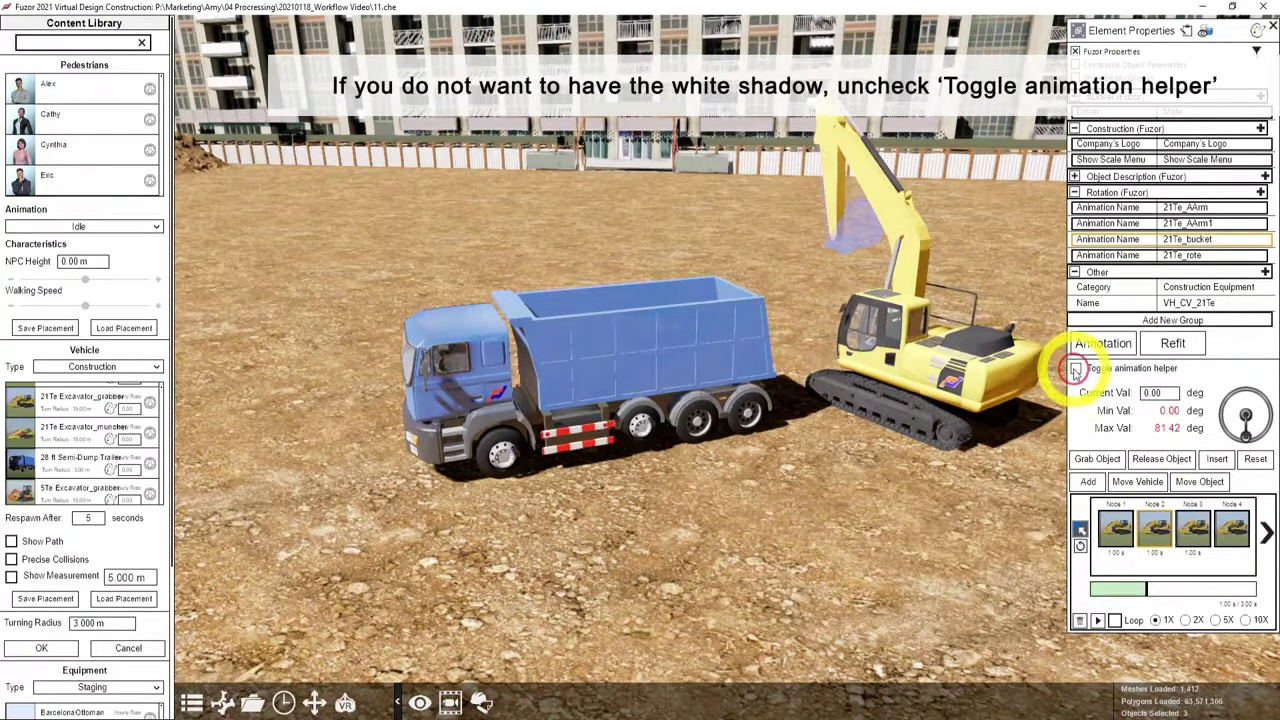
click(1240, 528)
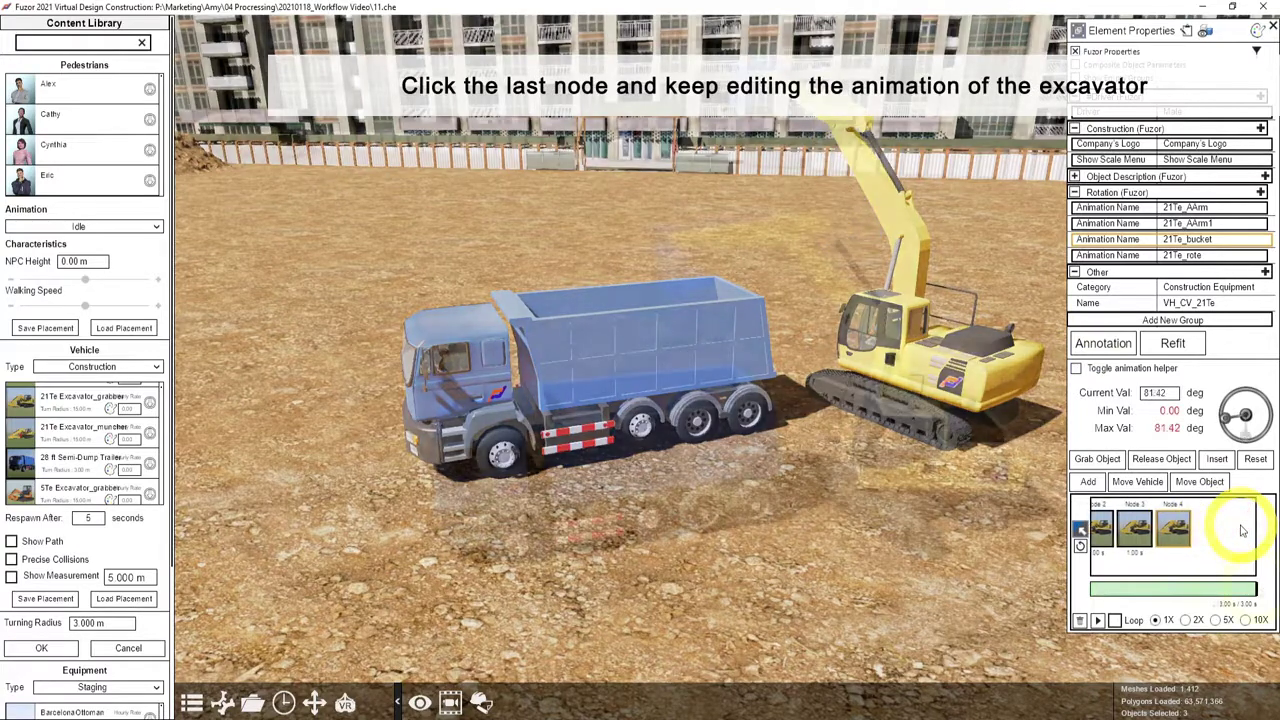
click(1097, 621)
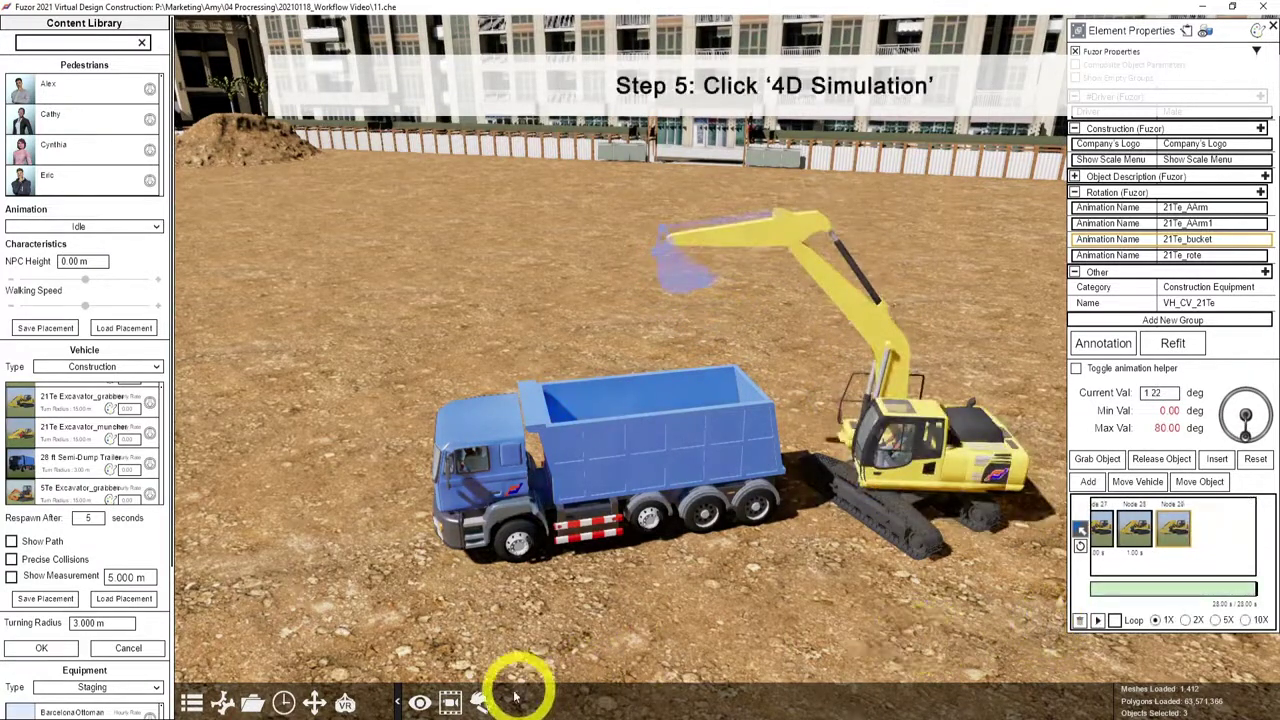
- Create a new equipment task under Excavation running 01/01/2021 to 02/01/2021
click(482, 702)
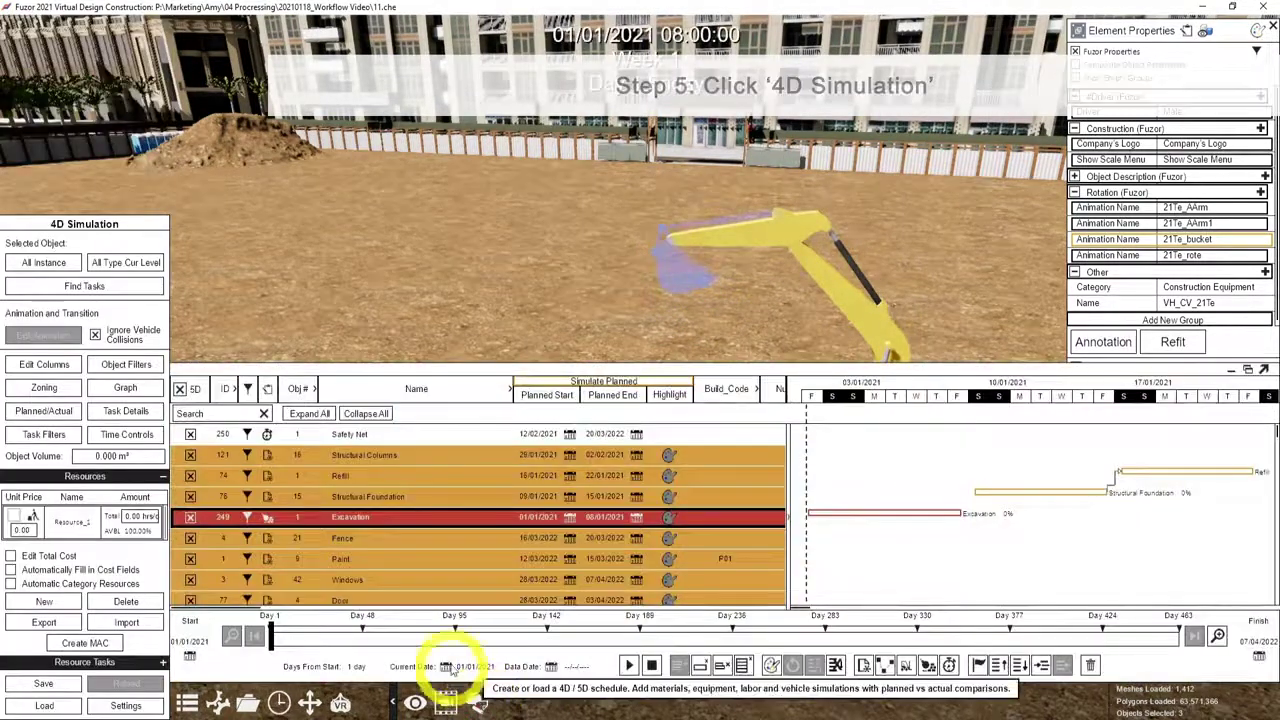
click(470, 516)
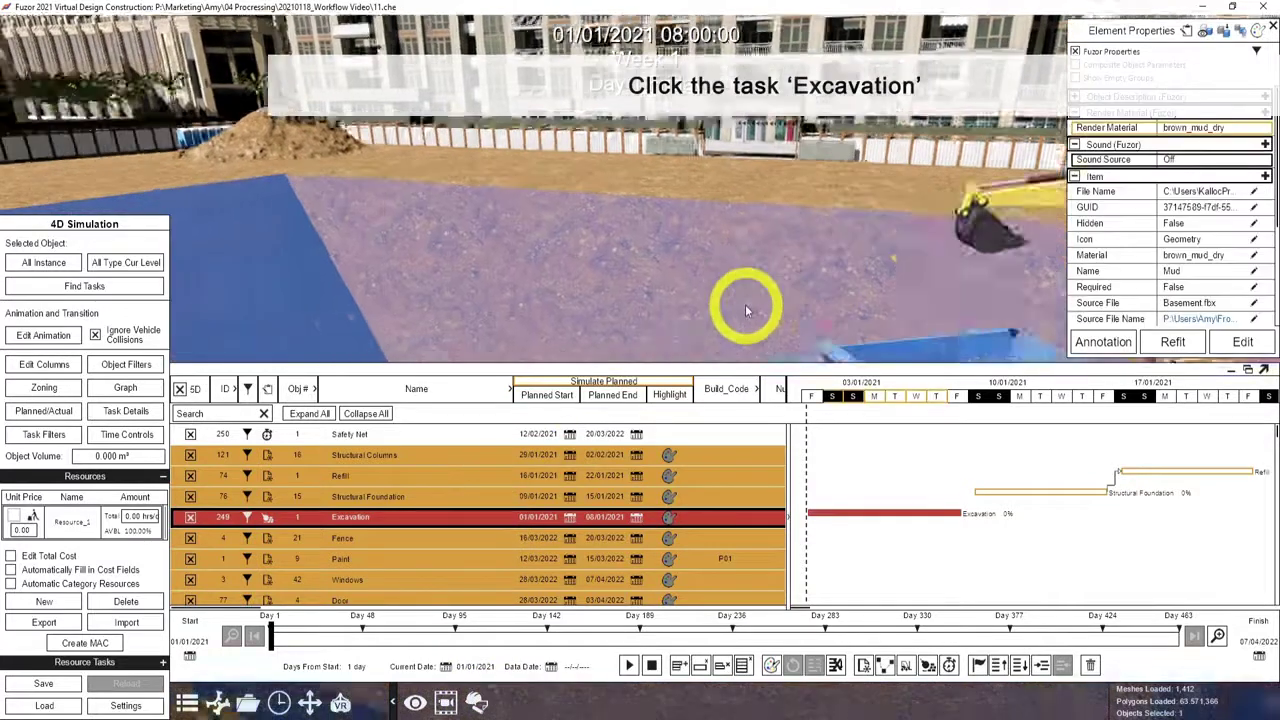
click(905, 666)
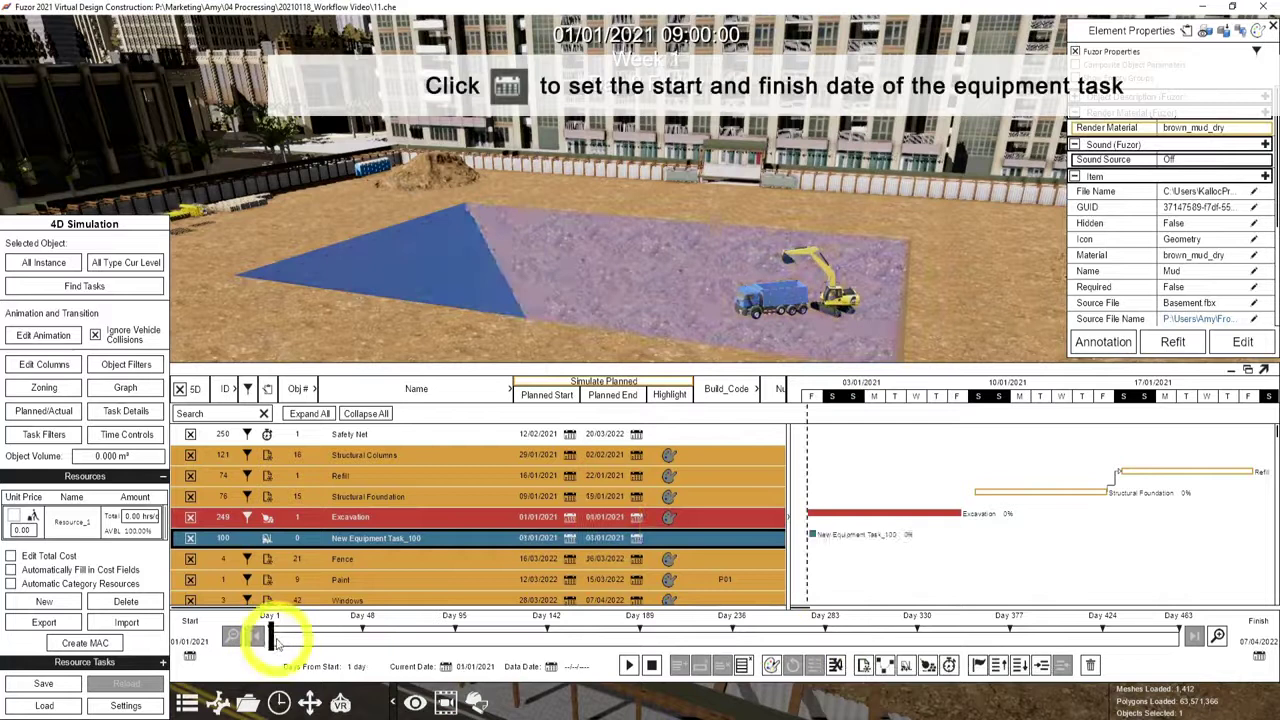
click(569, 538)
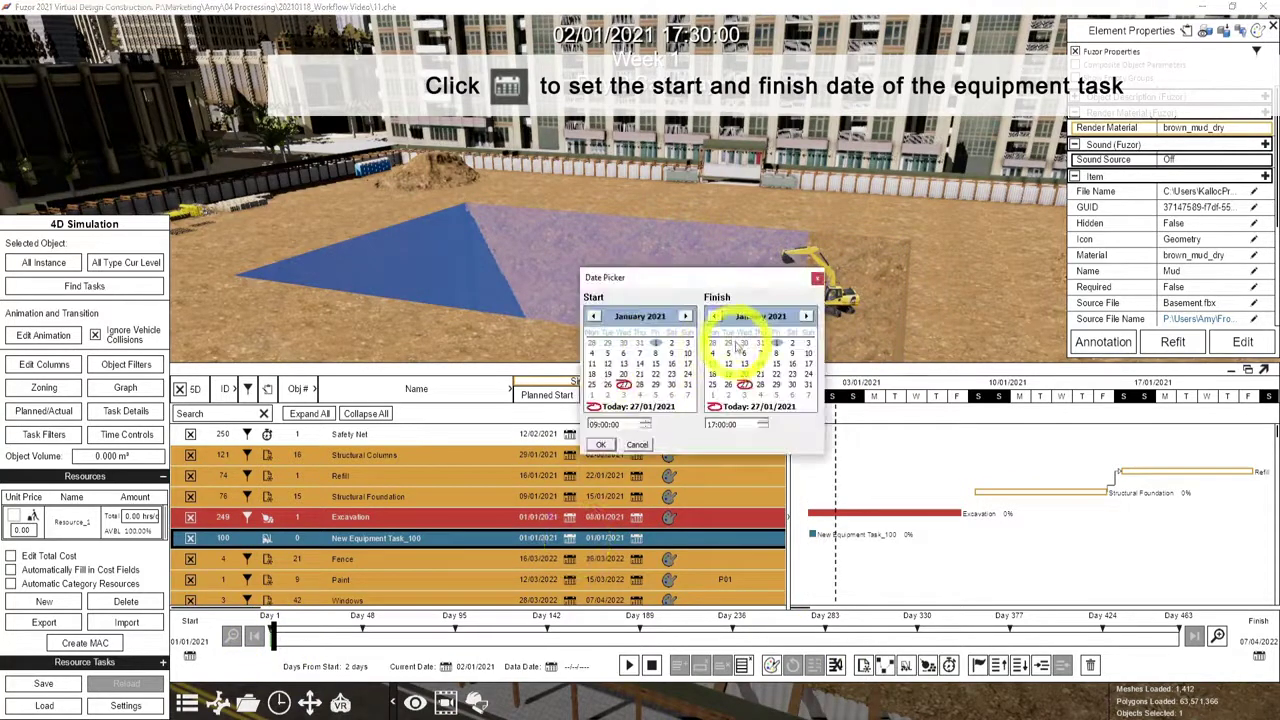
key(Return)
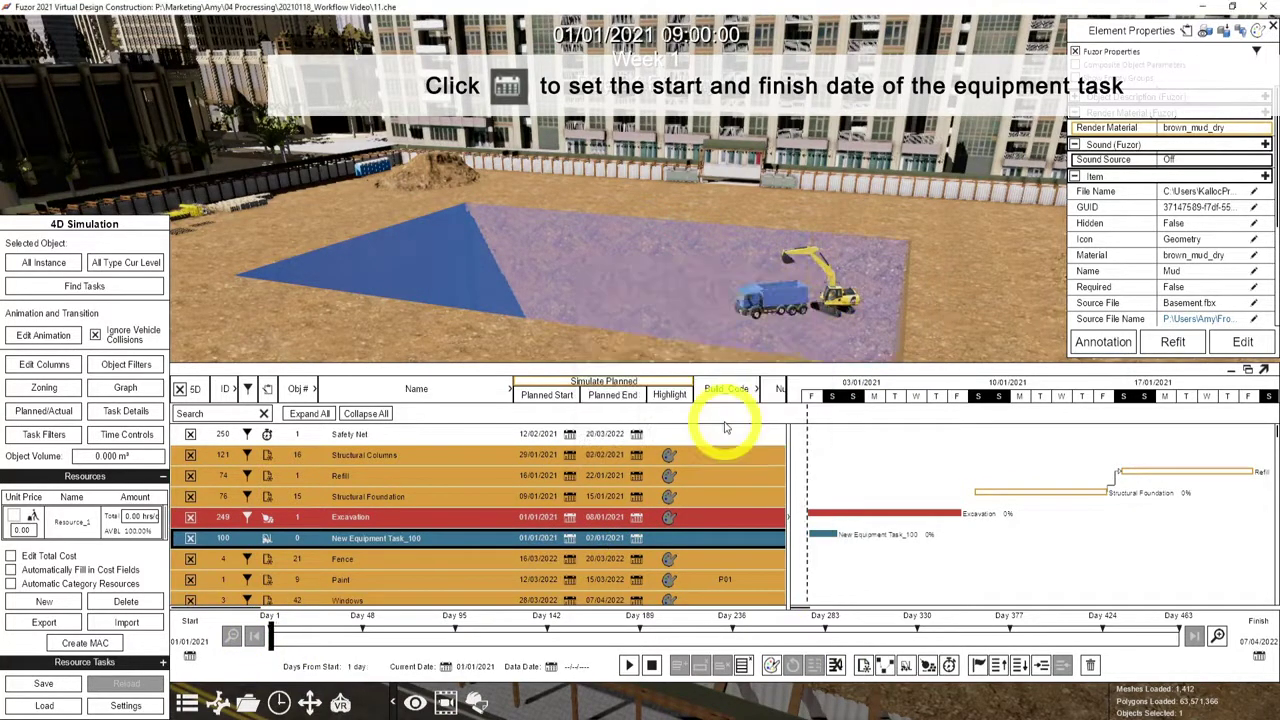
- Assign the excavator and semi-dump trailer to the task, hidden when it finishes
ctrl+click(835, 302)
ctrl+click(798, 308)
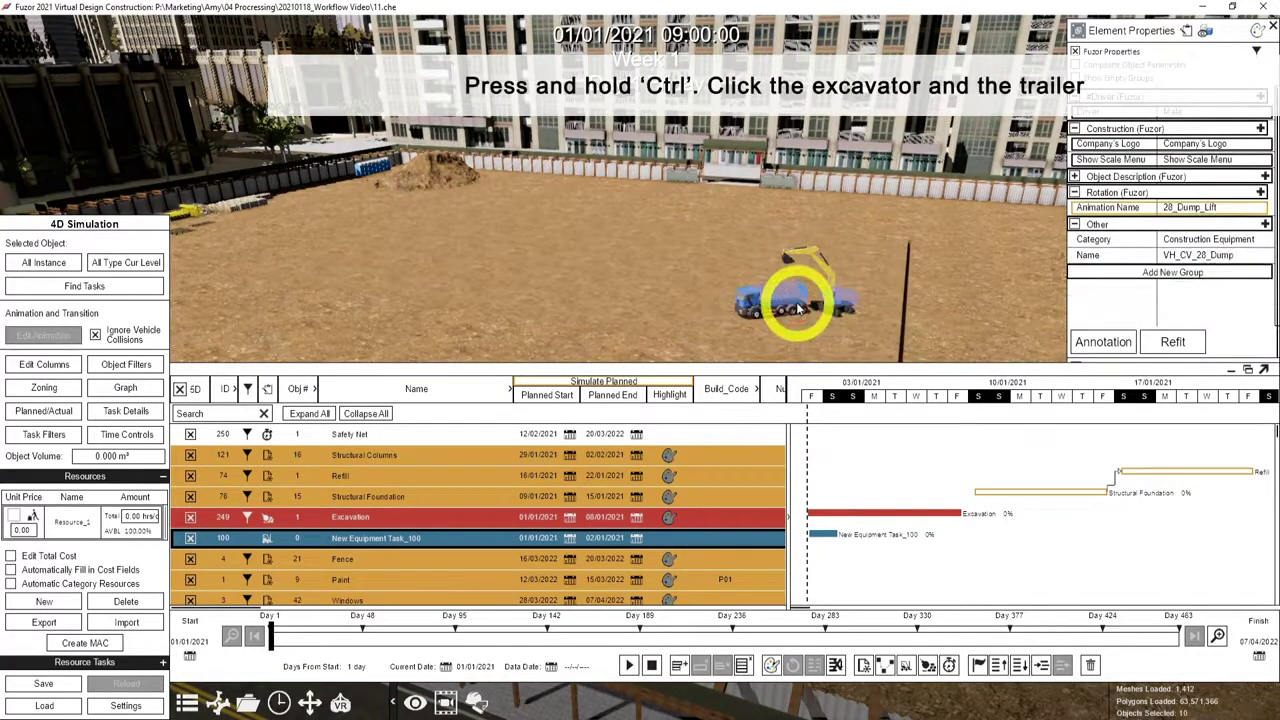
click(700, 665)
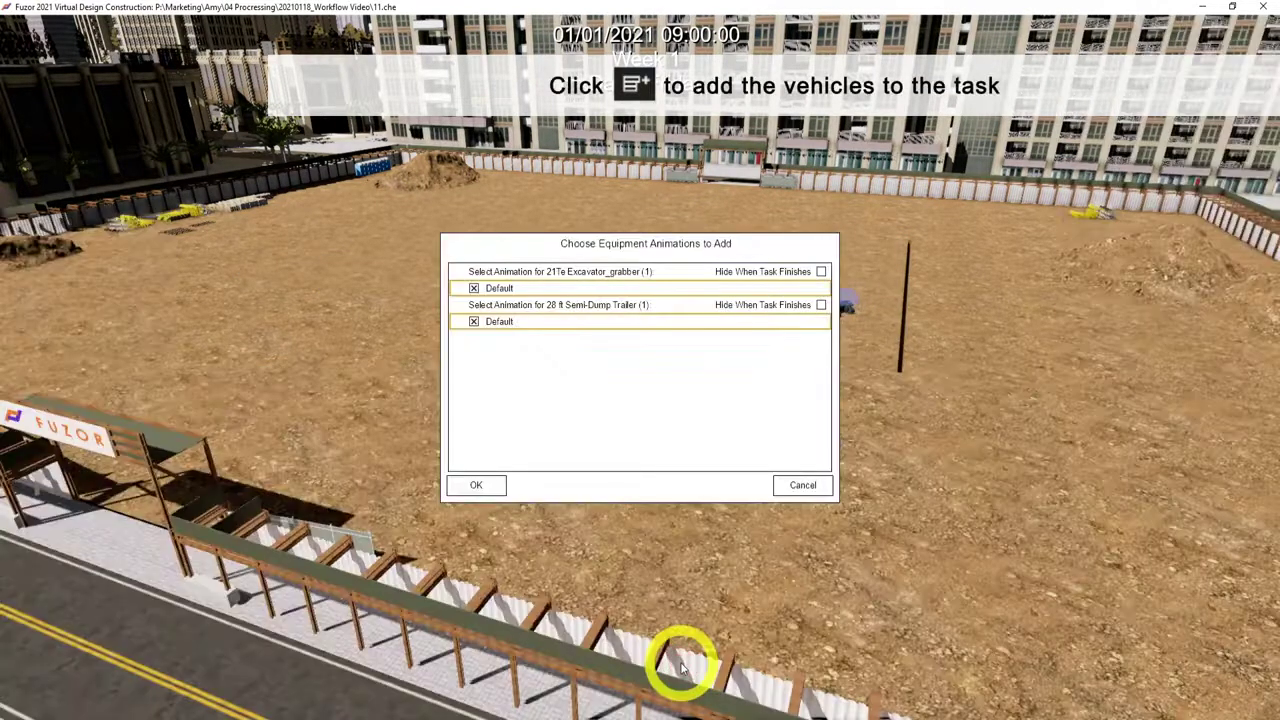
click(821, 305)
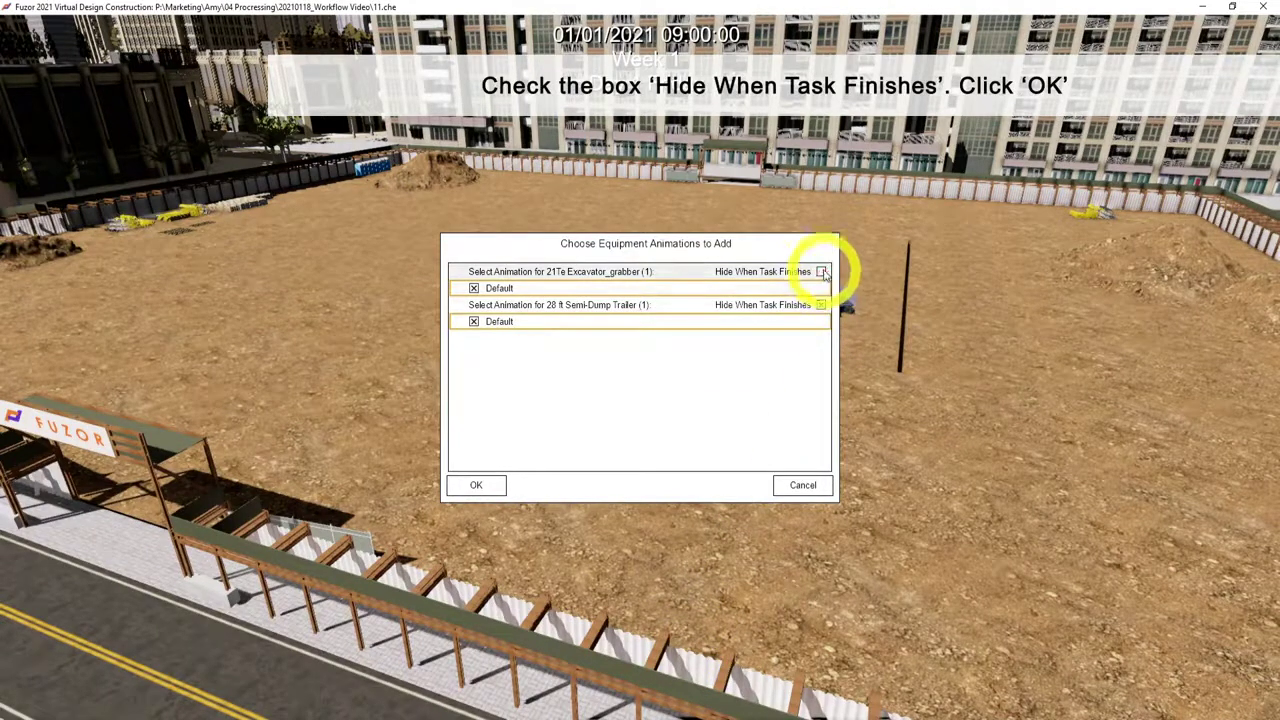
click(505, 485)
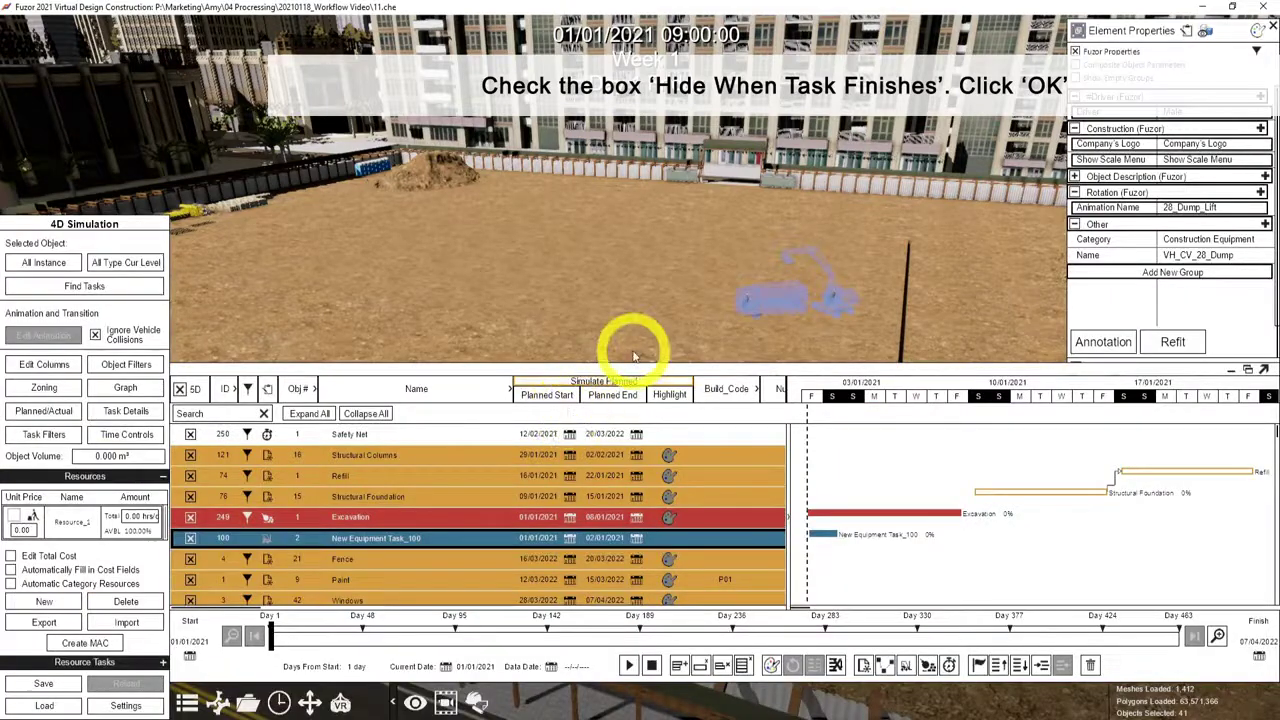
click(944, 325)
click(1230, 369)
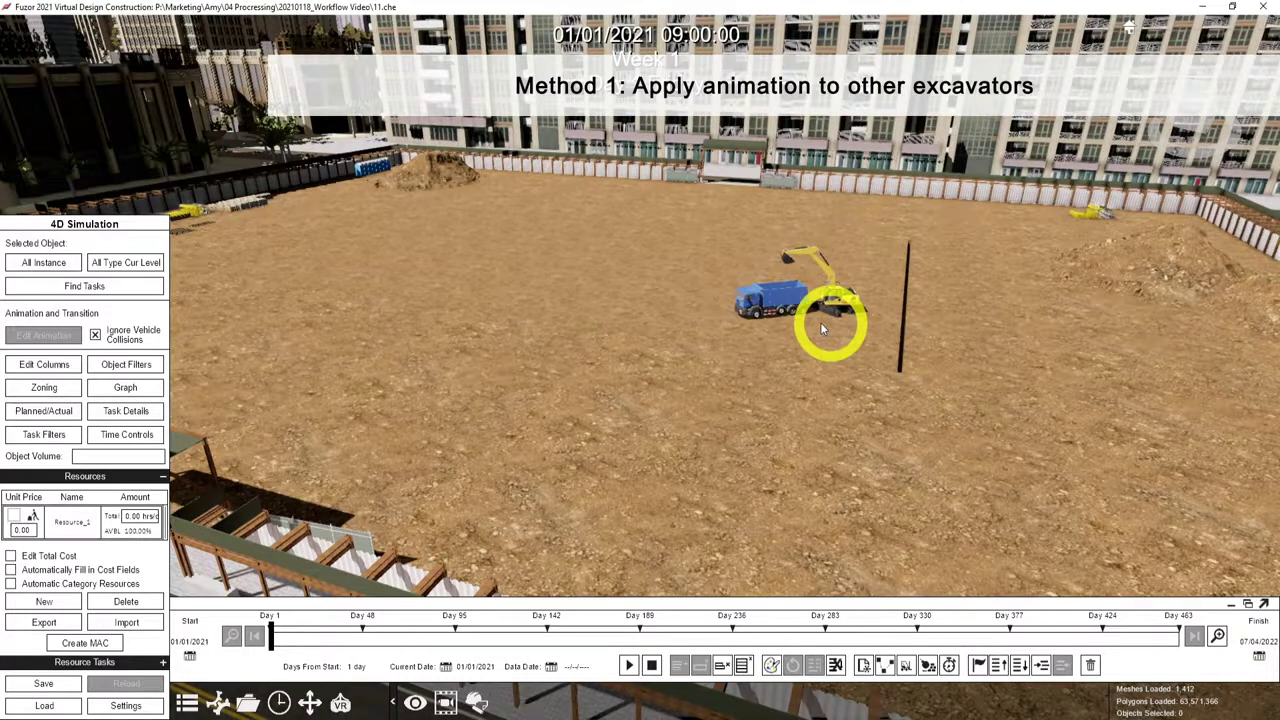
- Rename the excavator's saved animation to Excavation in the Animation Manager
click(836, 306)
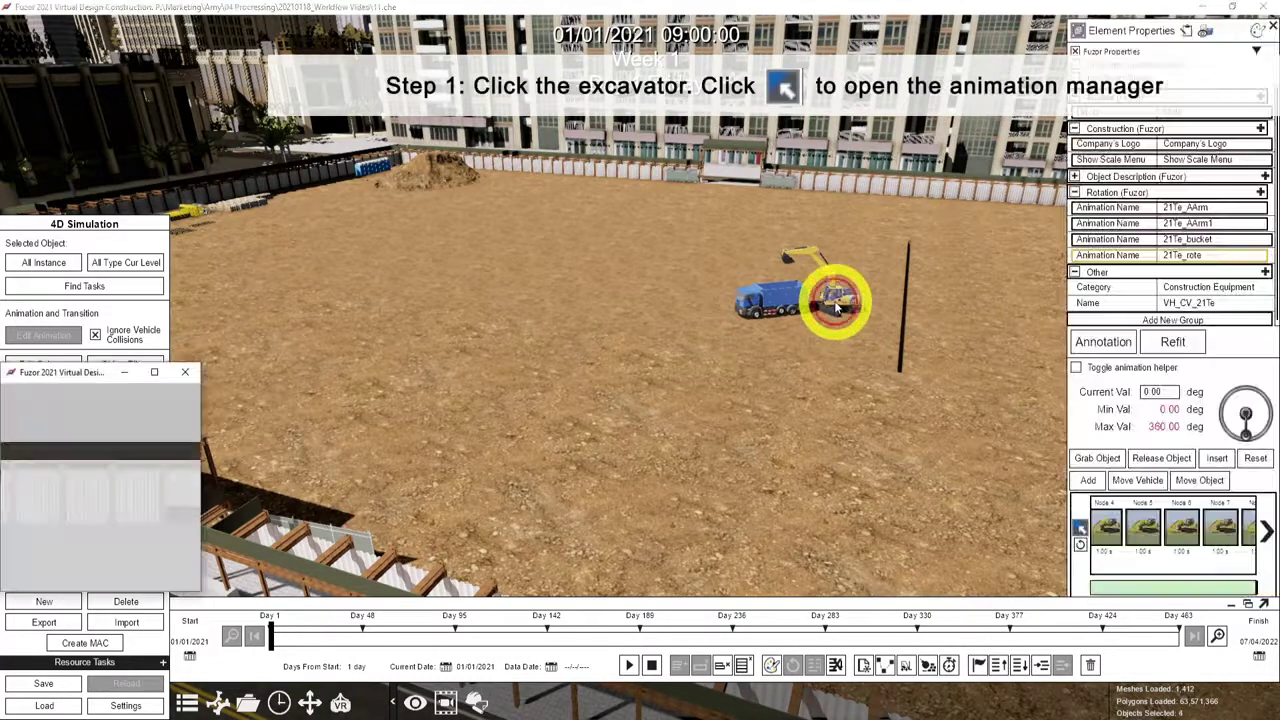
click(1080, 527)
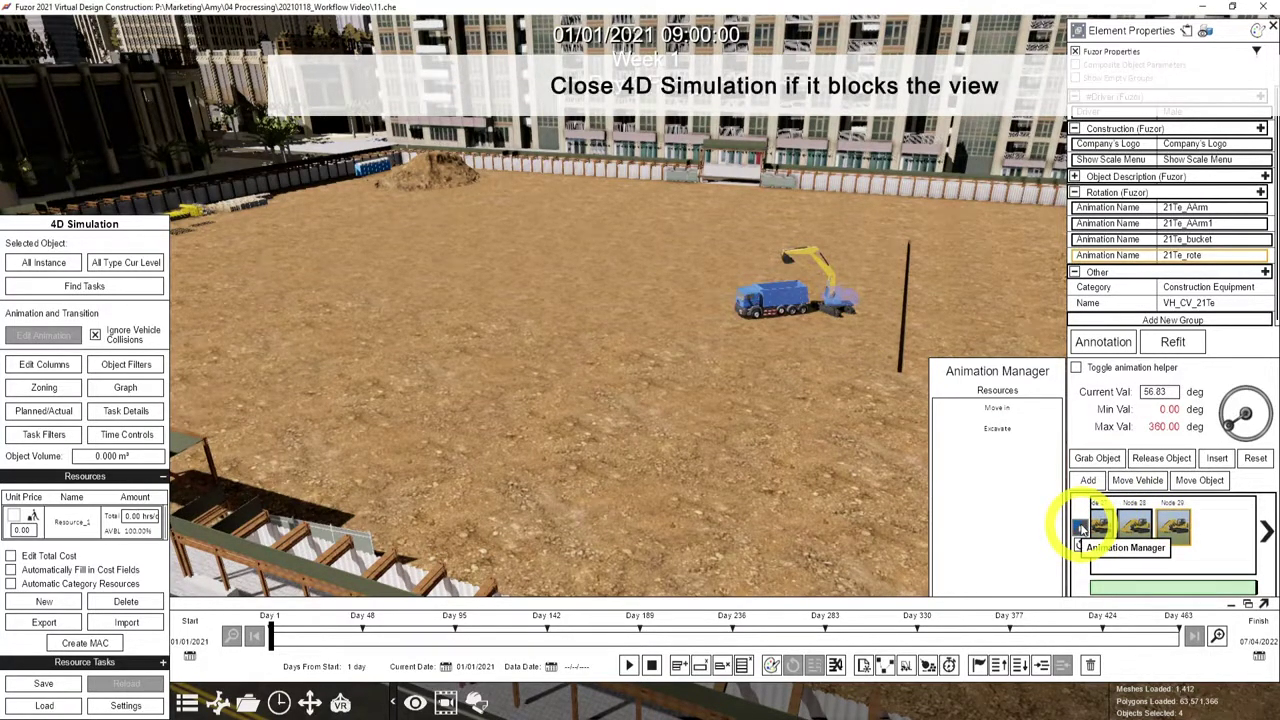
click(477, 702)
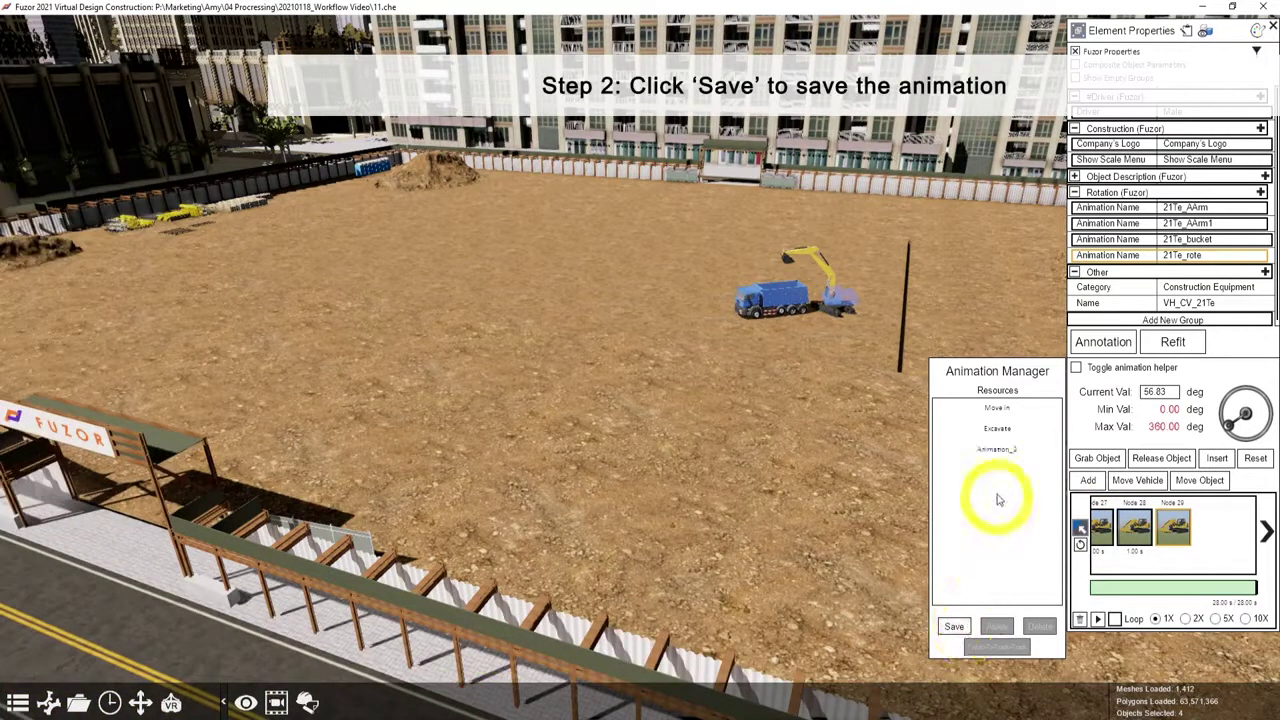
double_click(1015, 452)
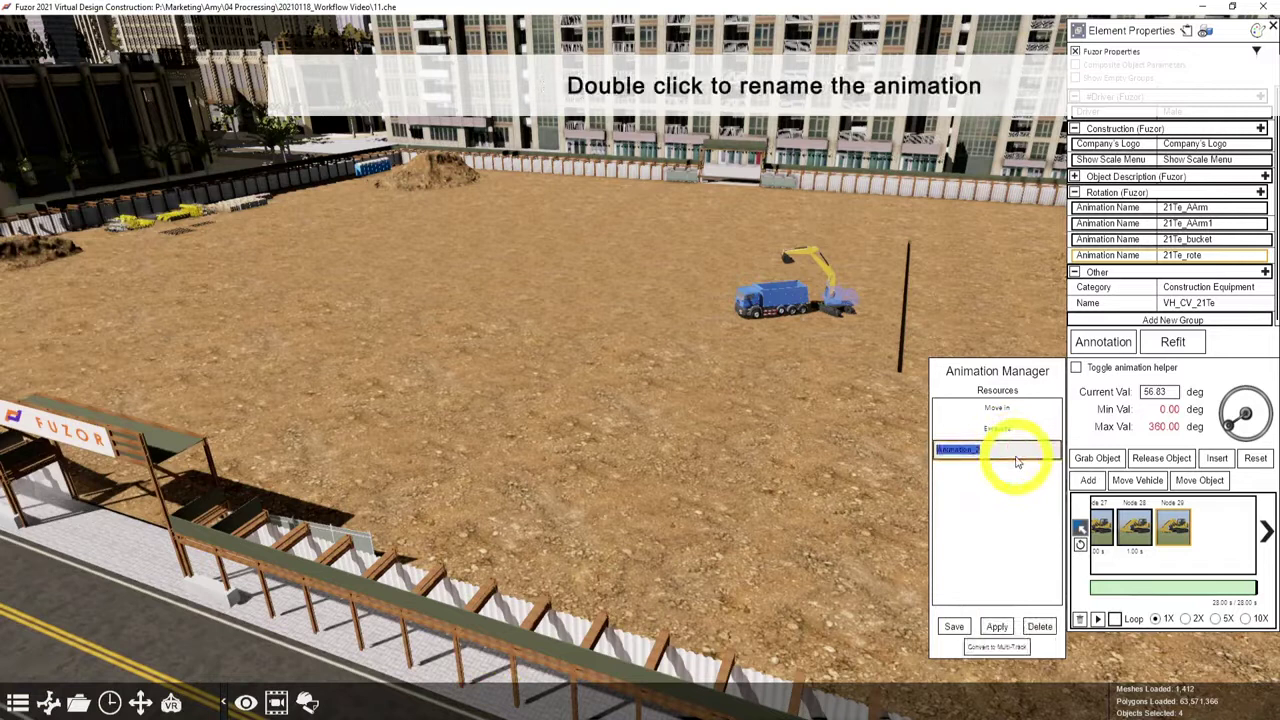
click(845, 308)
- Copy the excavator and paste three copies at different spots on the dirt site
key(ctrl+c)
key(ctrl+v)
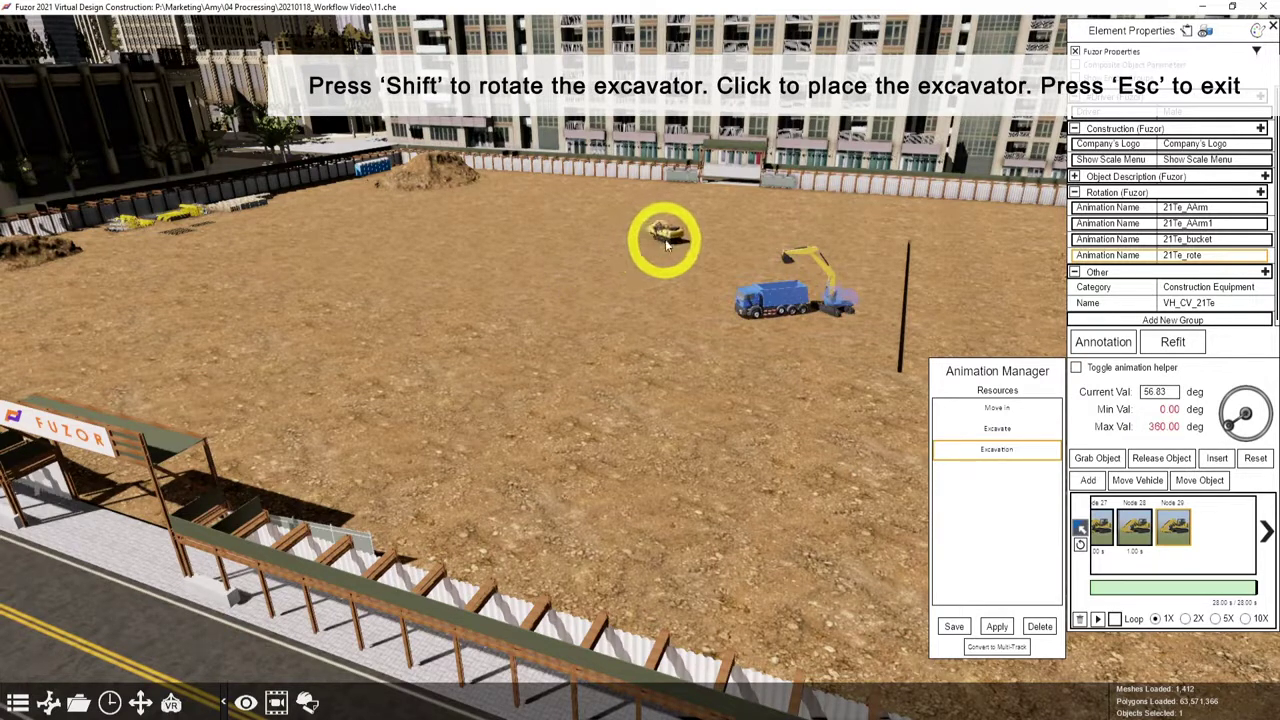
click(712, 228)
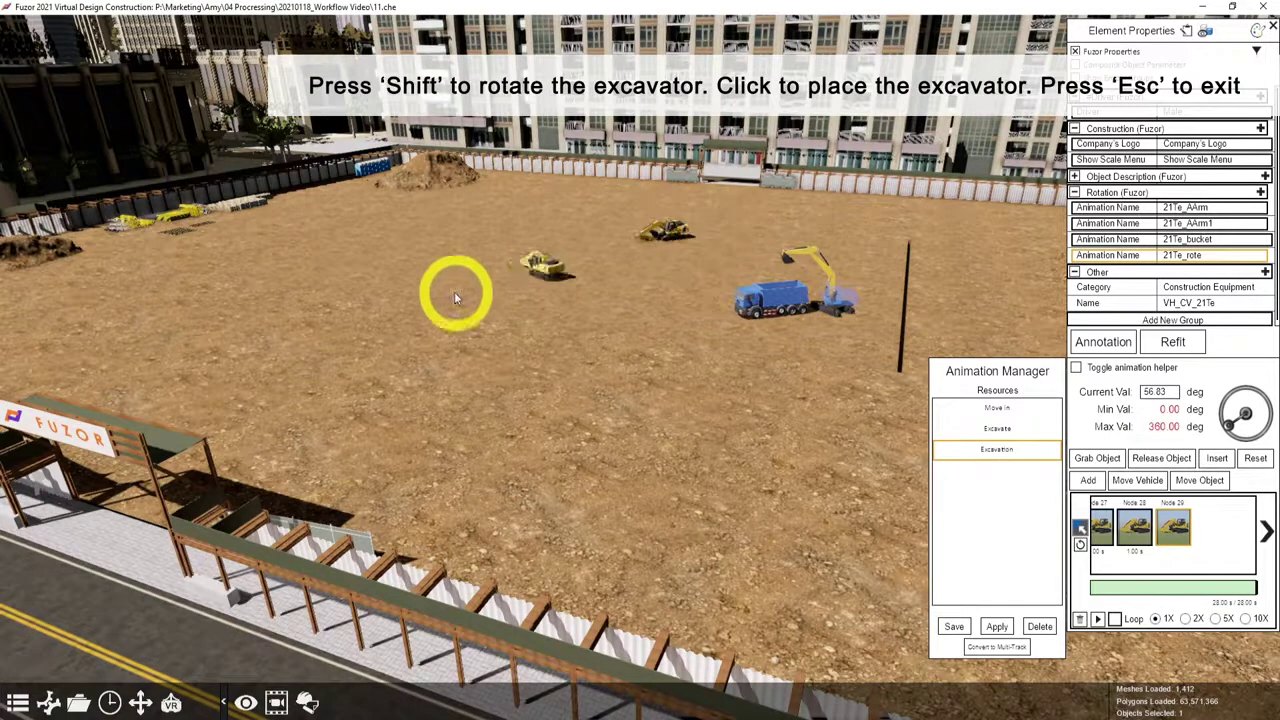
click(526, 293)
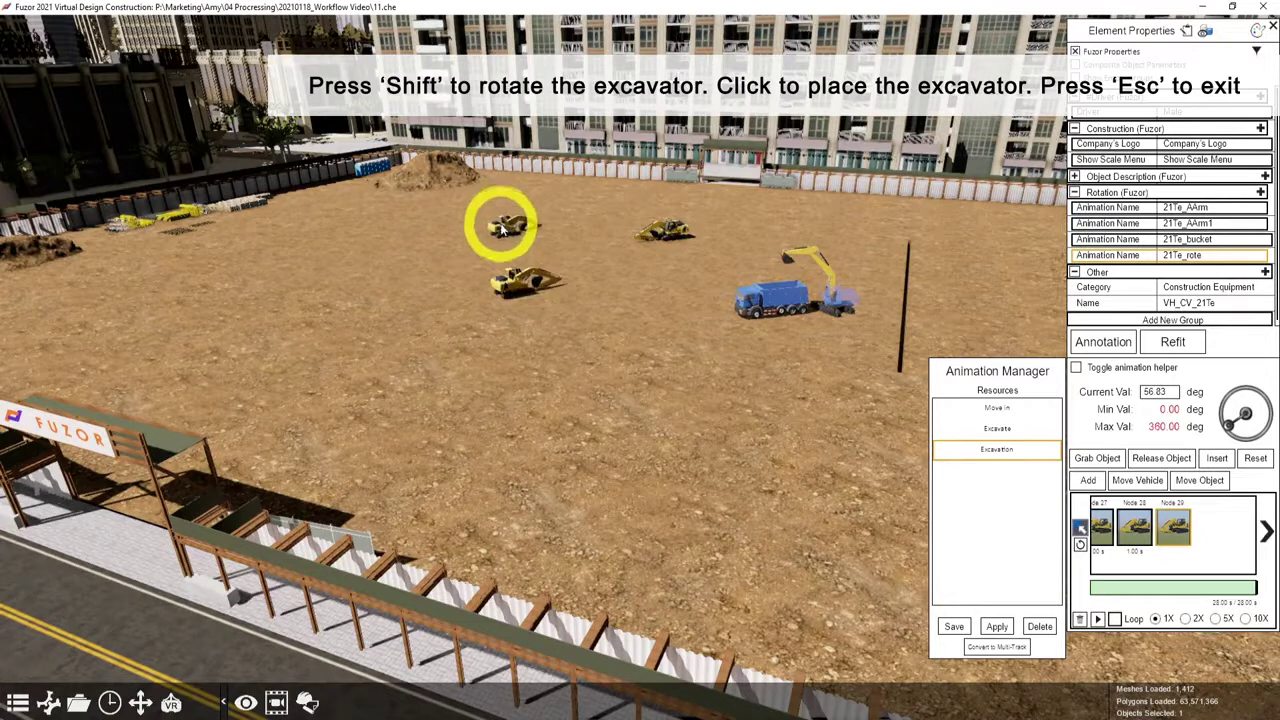
click(494, 224)
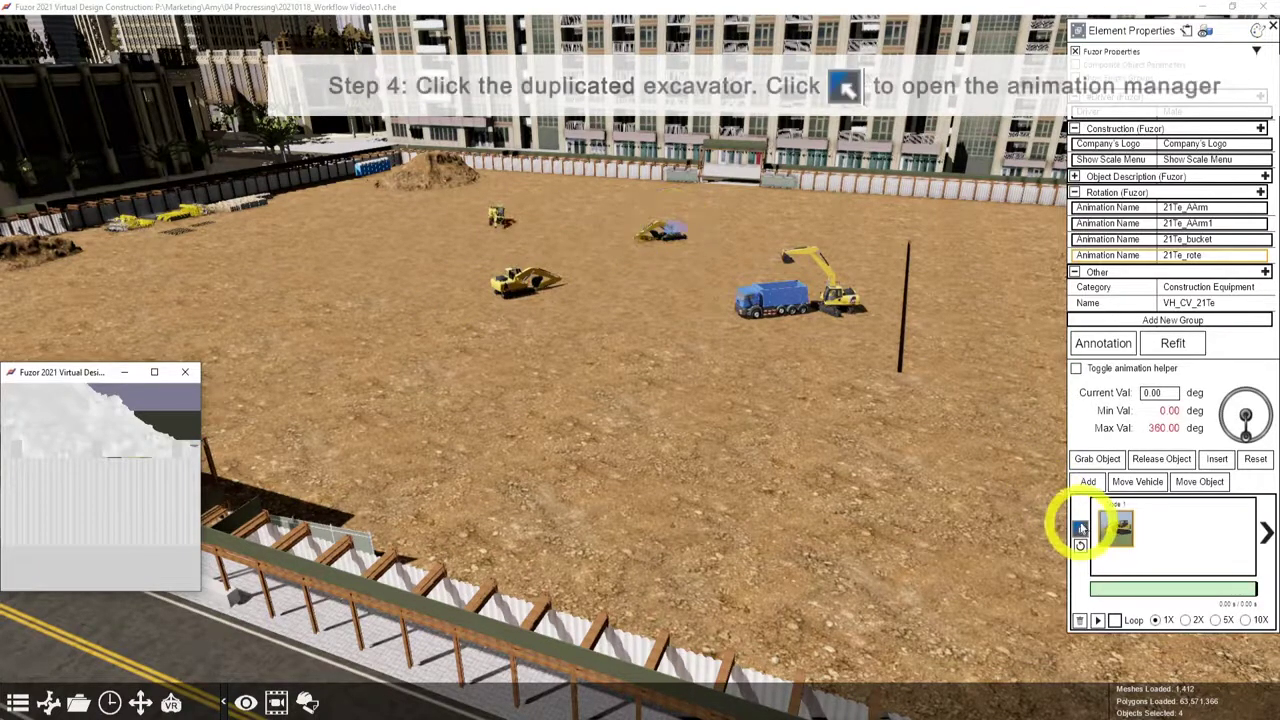
- Apply the Excavation animation to the back excavator copy and preview its digging
click(1080, 530)
click(1033, 453)
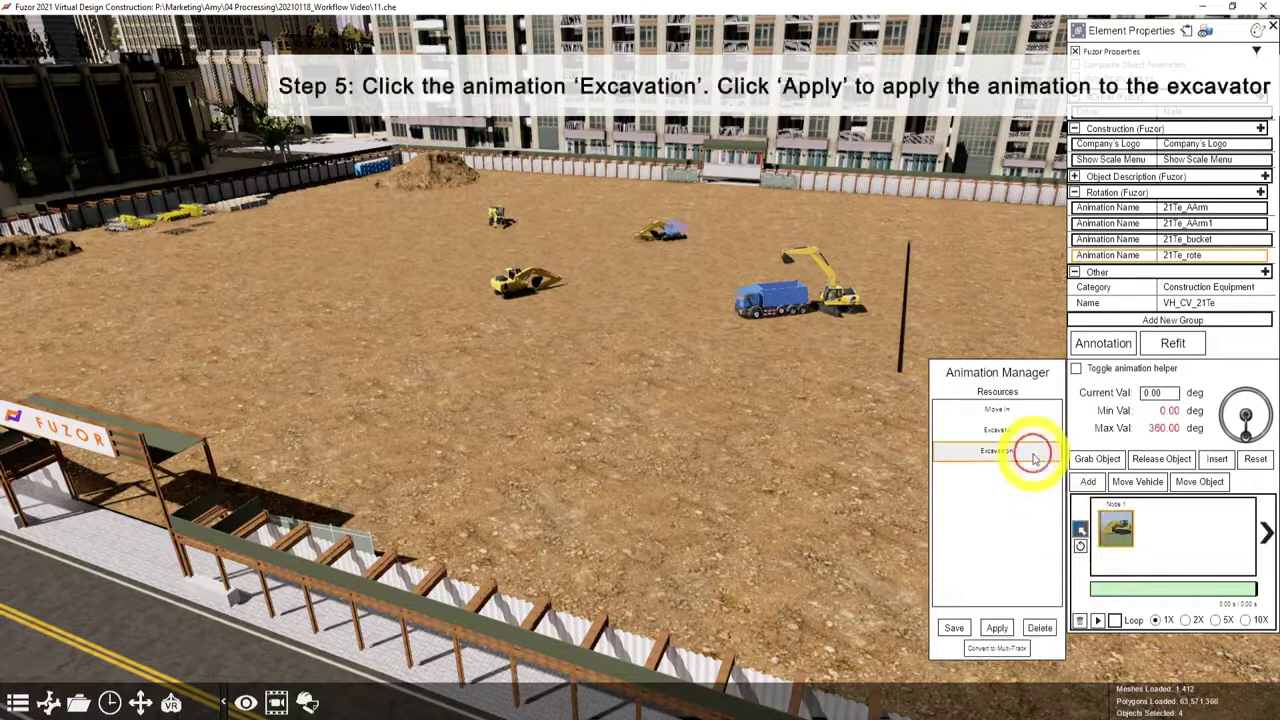
click(997, 627)
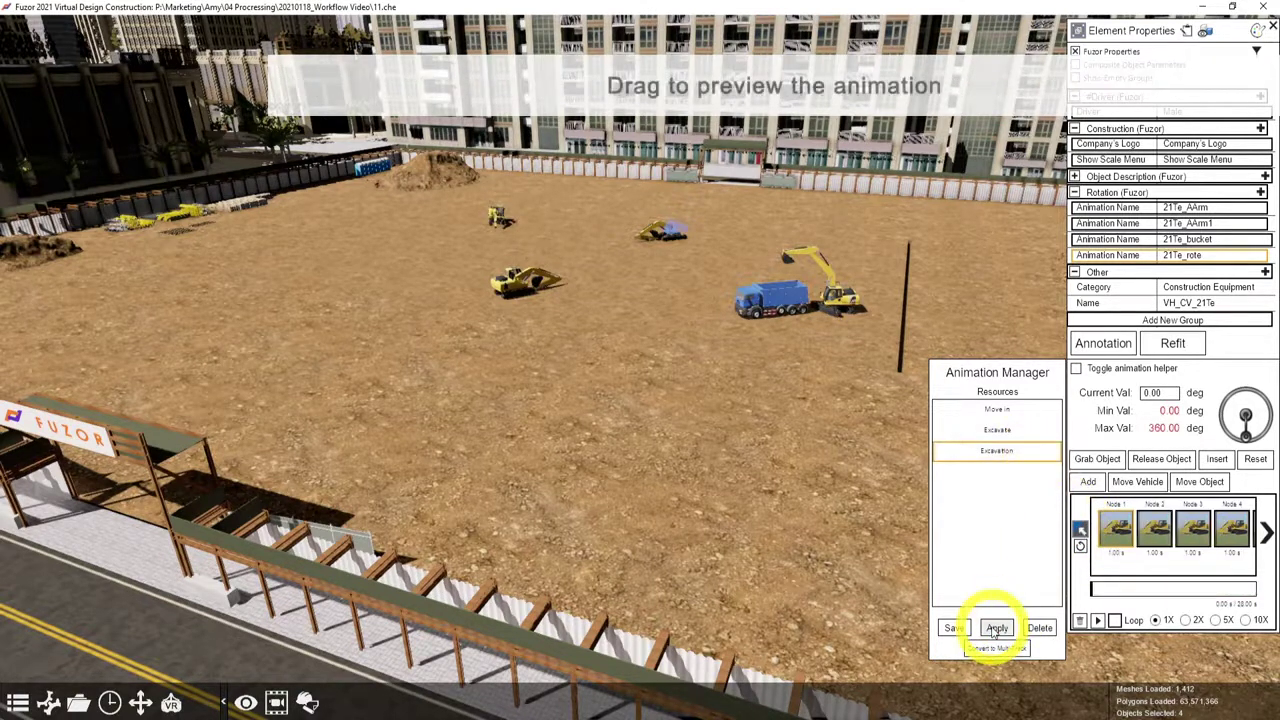
drag(1098, 590, 1228, 590)
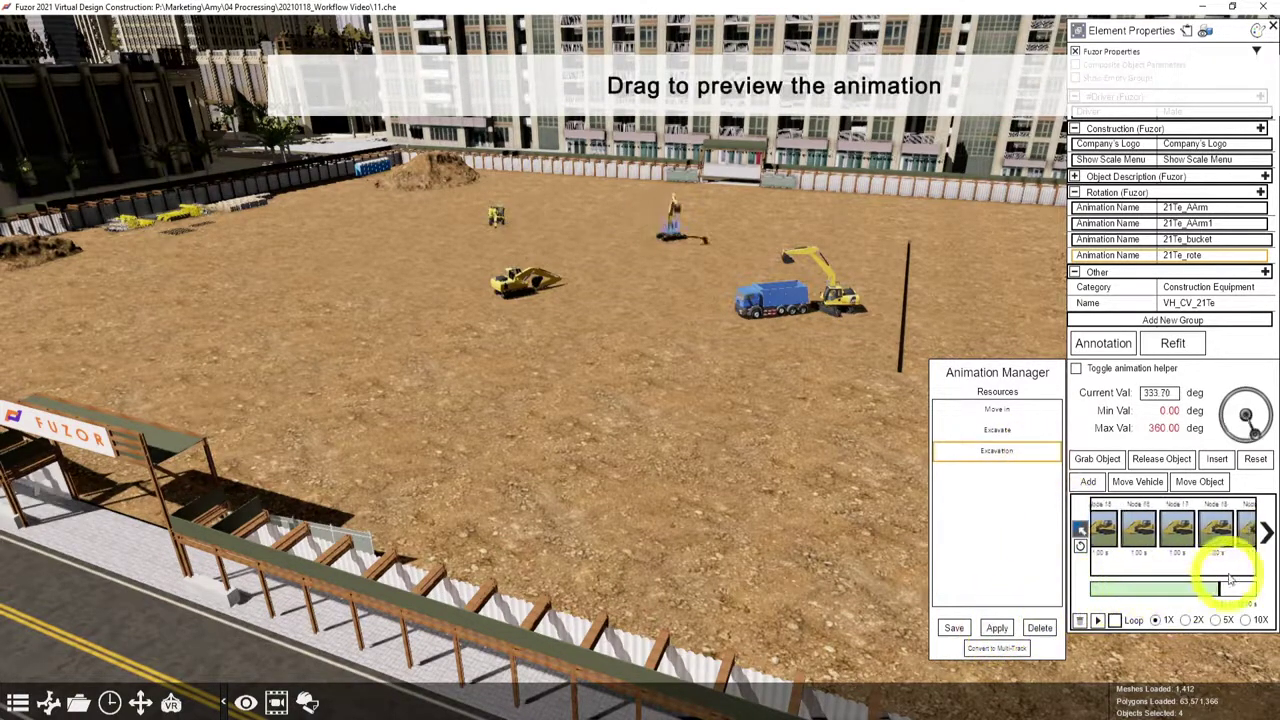
- Paste a dump truck copy beside the back excavator, then select the front excavator copy
click(770, 297)
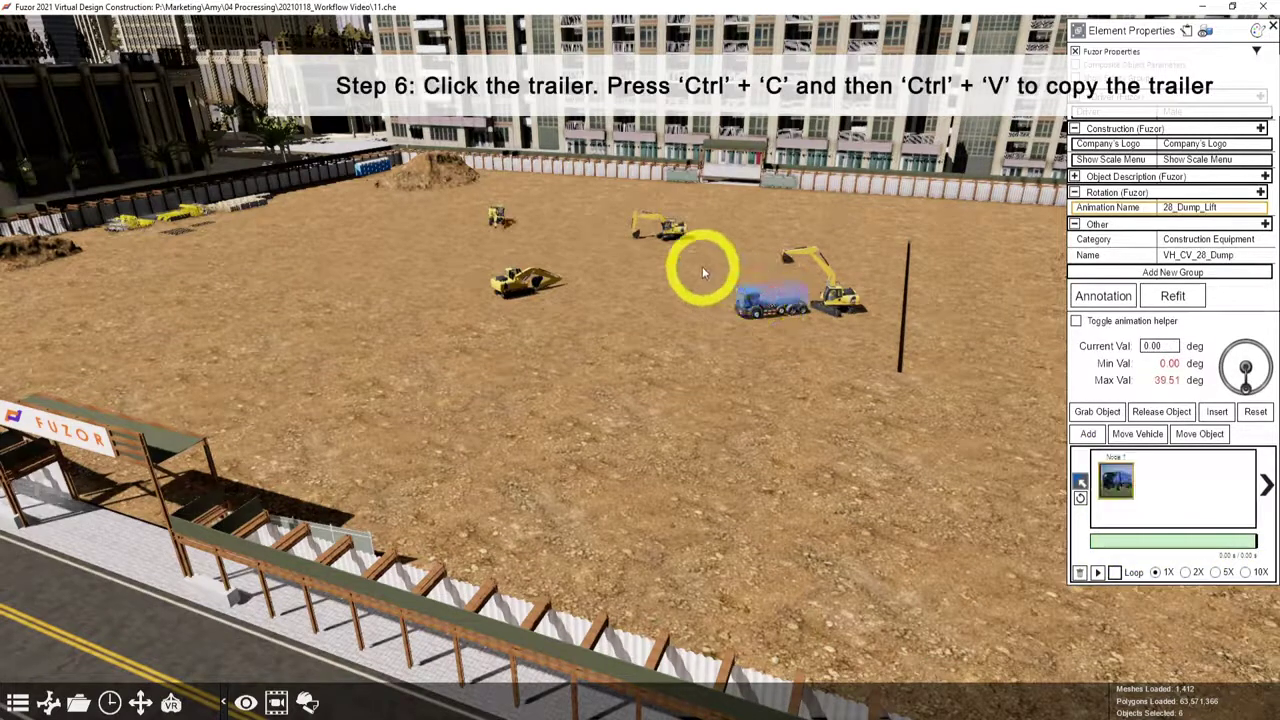
key(ctrl+c)
key(ctrl+v)
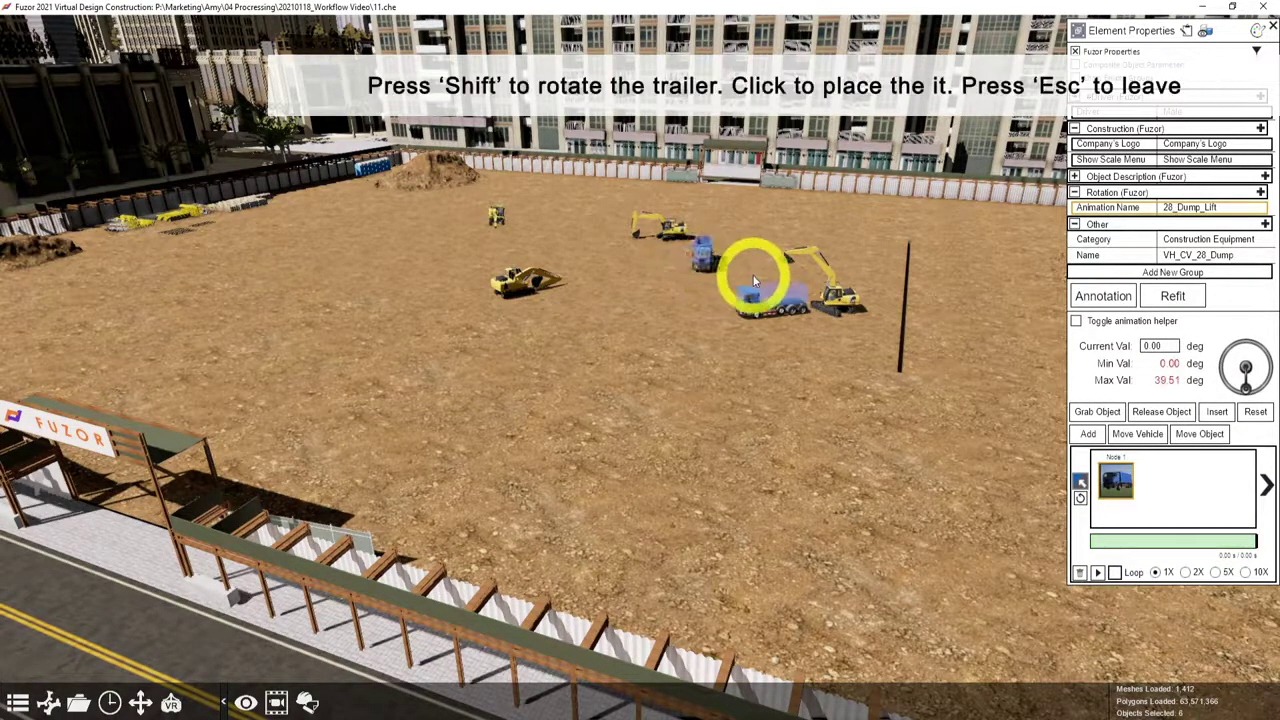
click(680, 250)
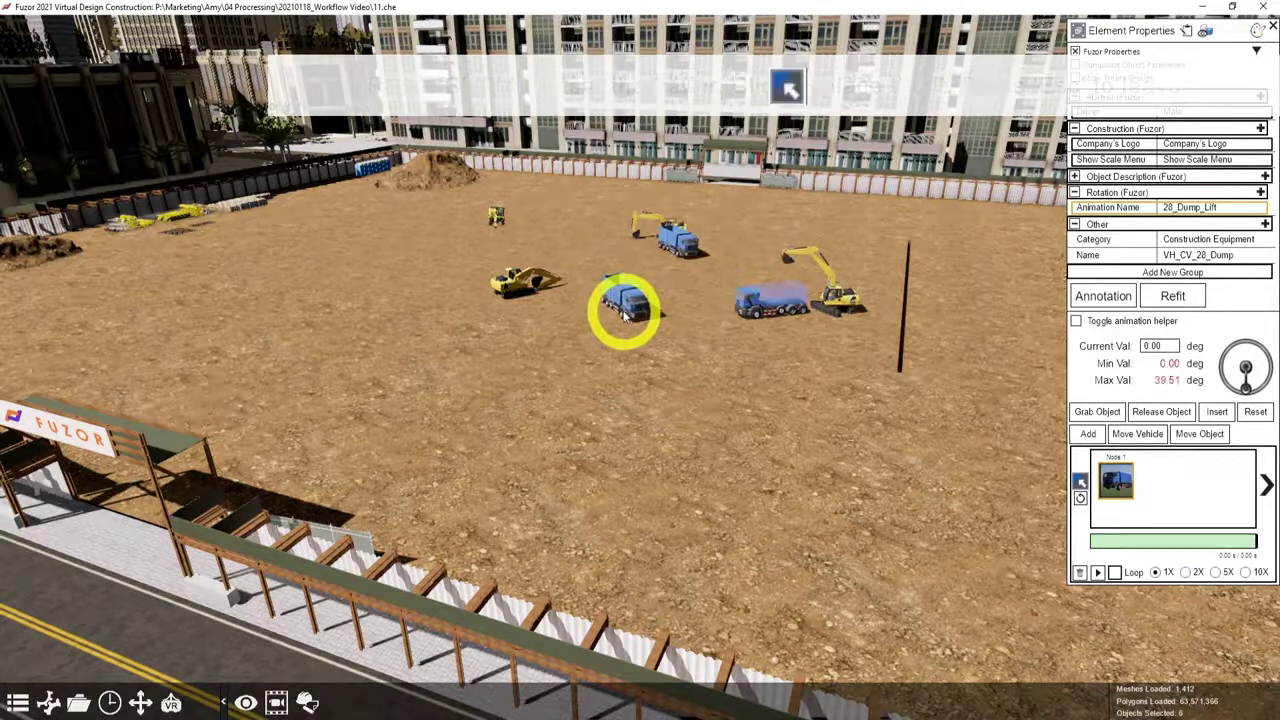
key(Escape)
click(519, 287)
click(1080, 529)
- Apply the Excavation animation to the front excavator and preview it
click(997, 450)
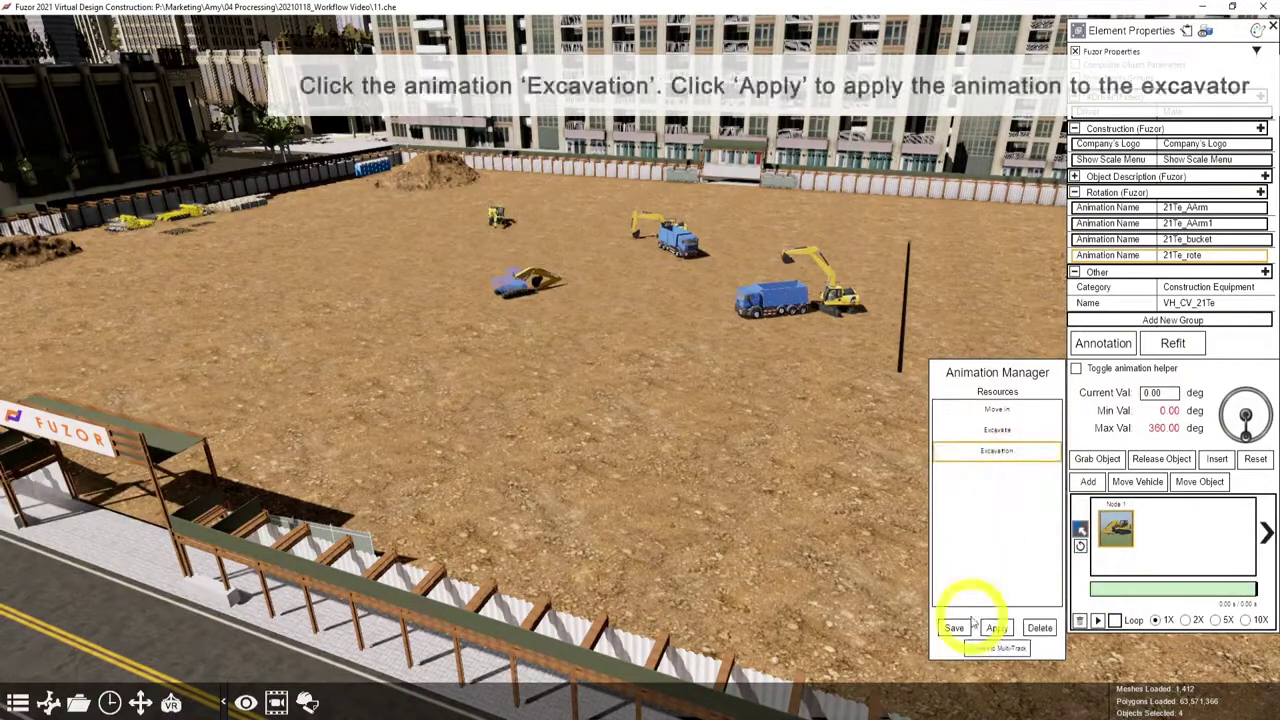
click(997, 628)
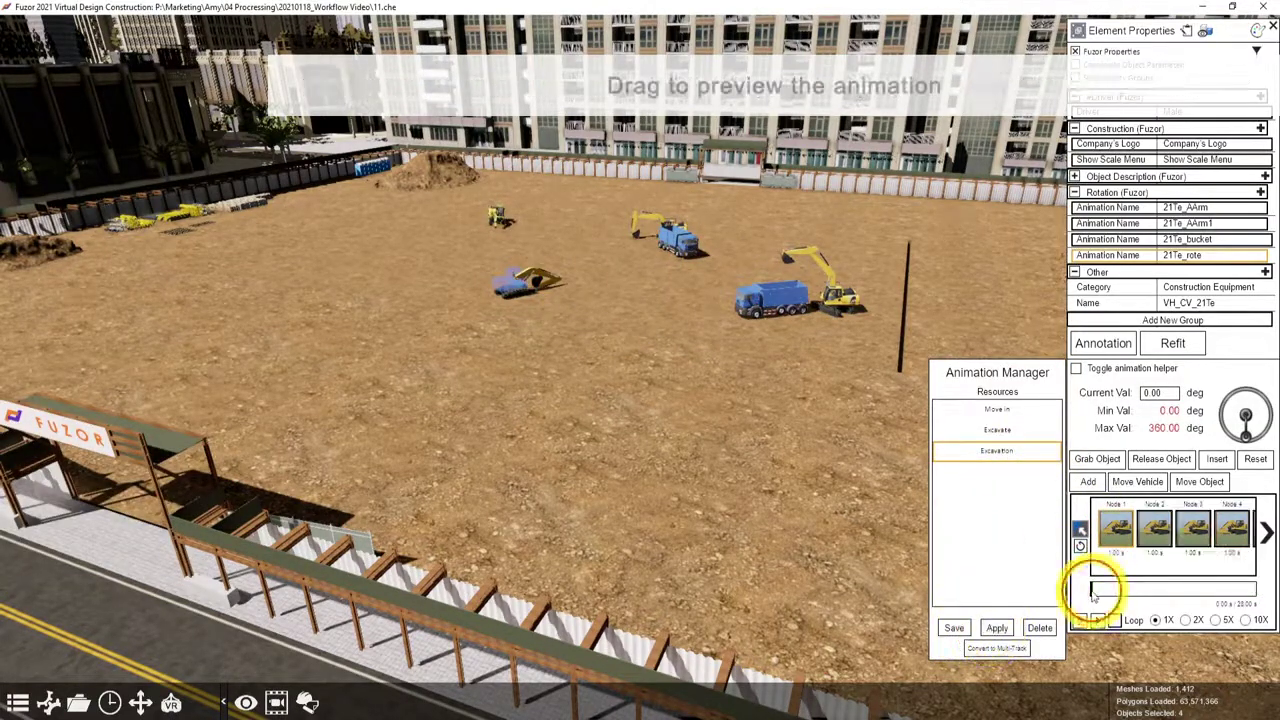
drag(1089, 588, 1171, 588)
- Paste dump truck copies beside the front and left excavators
click(674, 245)
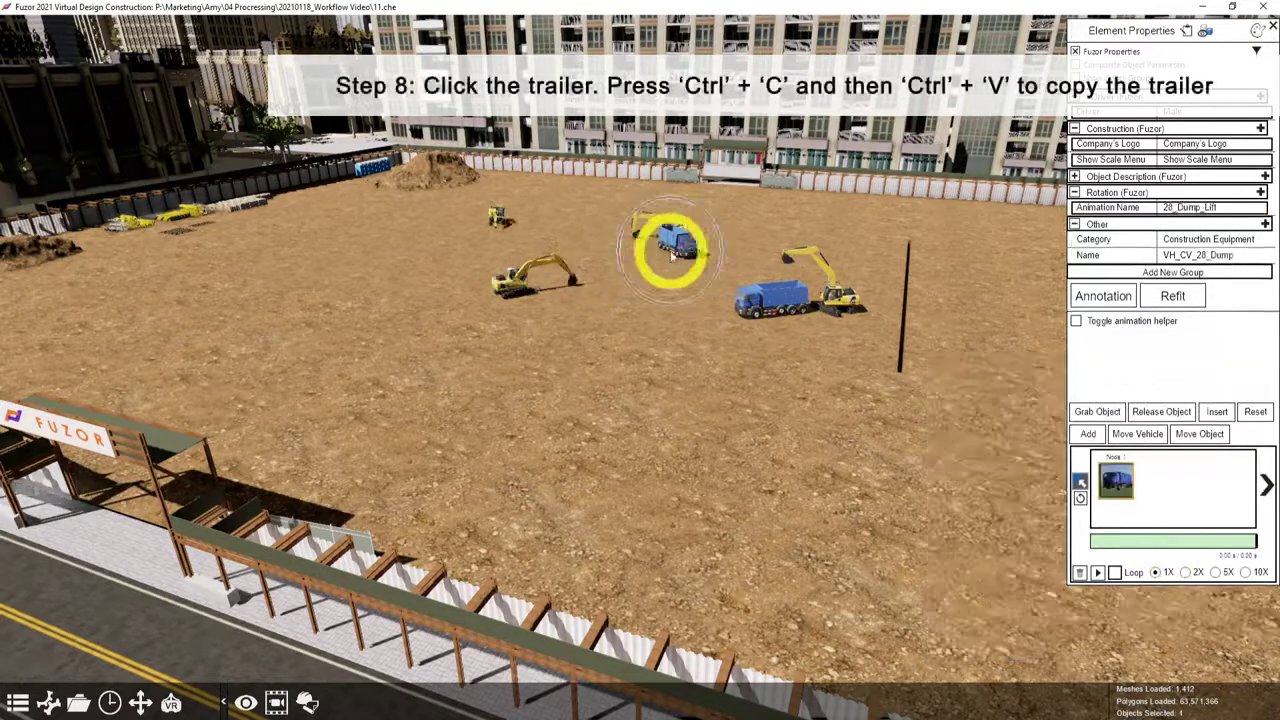
key(ctrl+c)
key(ctrl+v)
click(443, 277)
drag(1128, 586, 1148, 588)
click(688, 250)
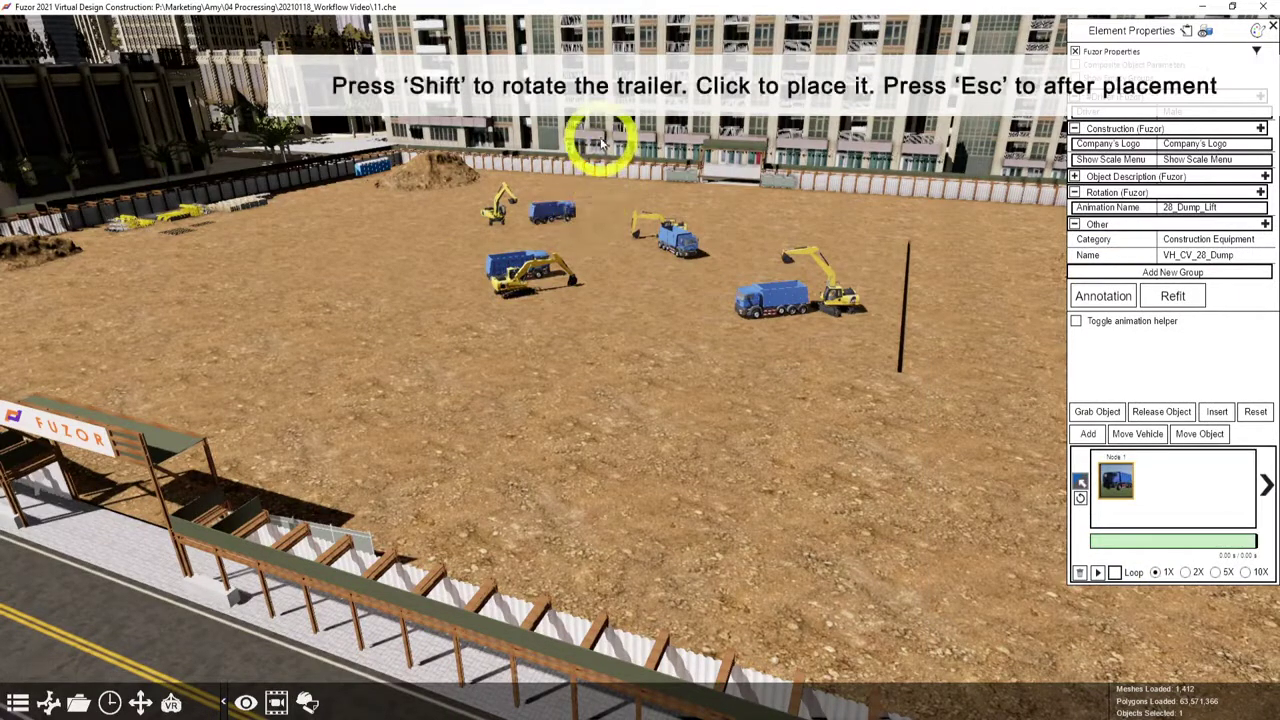
click(519, 229)
- In the expanded 4D schedule, add another equipment task starting 01/01/2021 with its finish date set
click(711, 378)
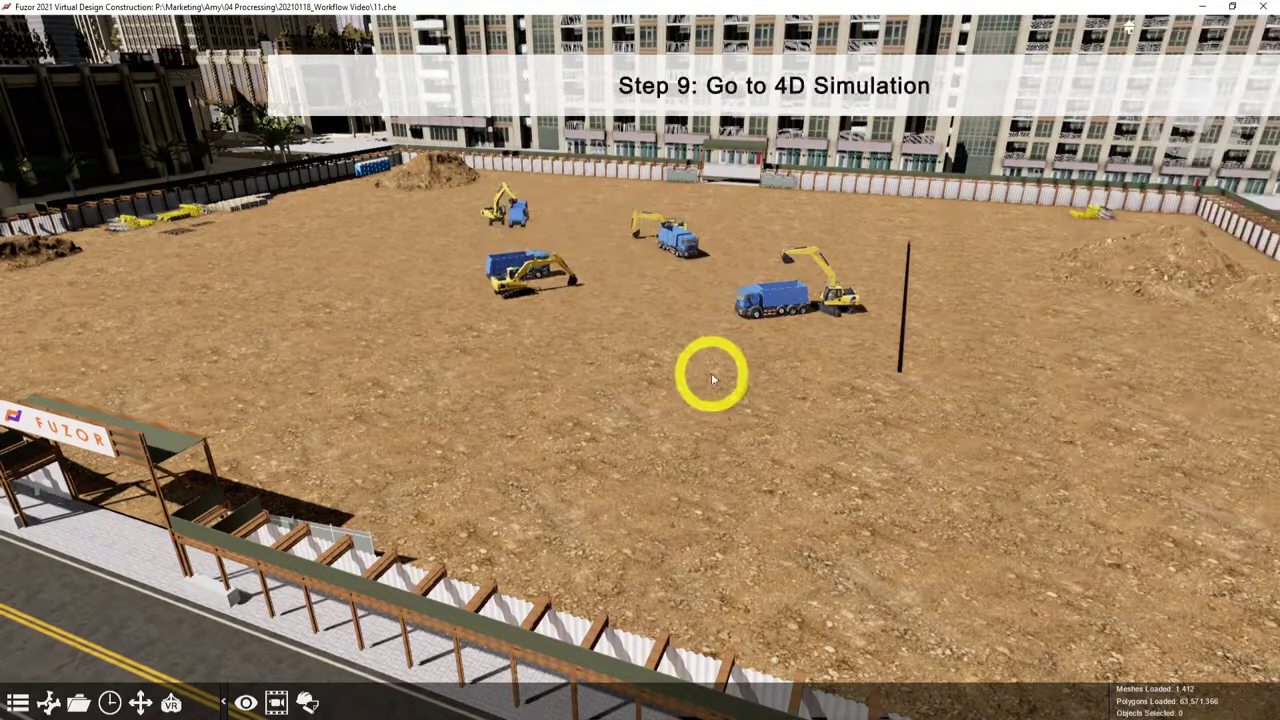
click(307, 703)
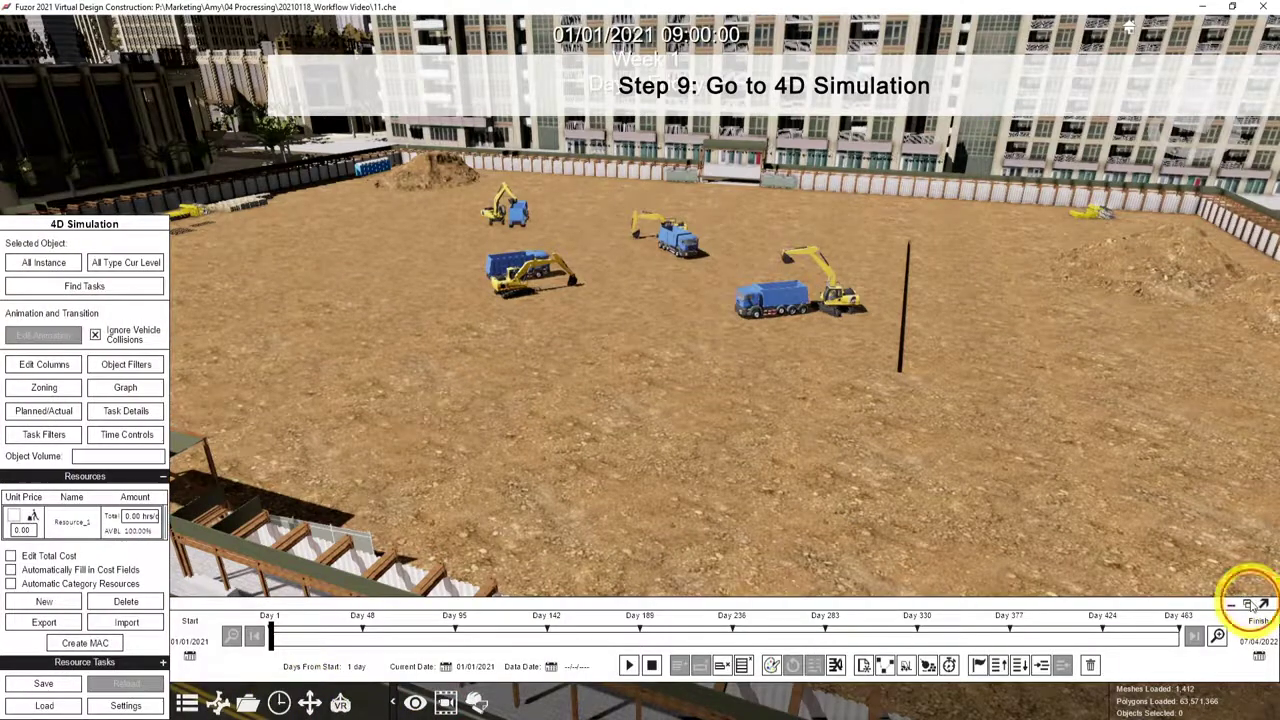
click(1249, 606)
drag(268, 635, 277, 634)
click(906, 665)
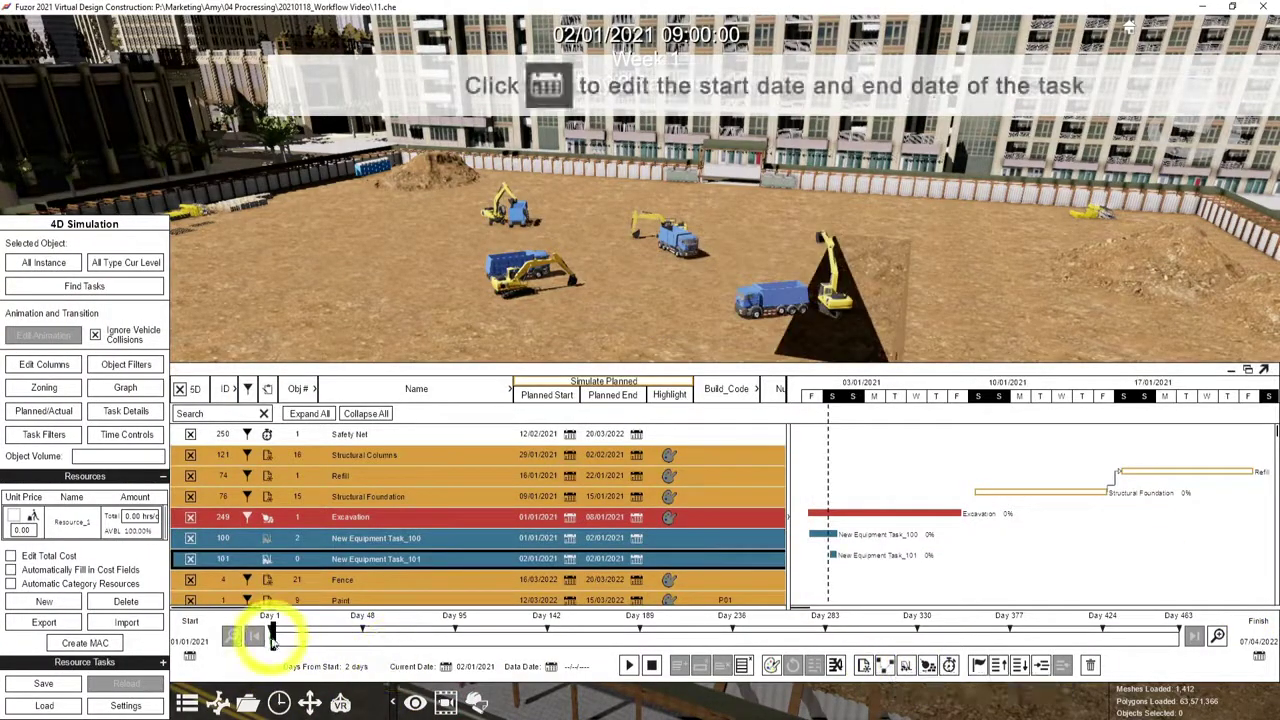
click(570, 560)
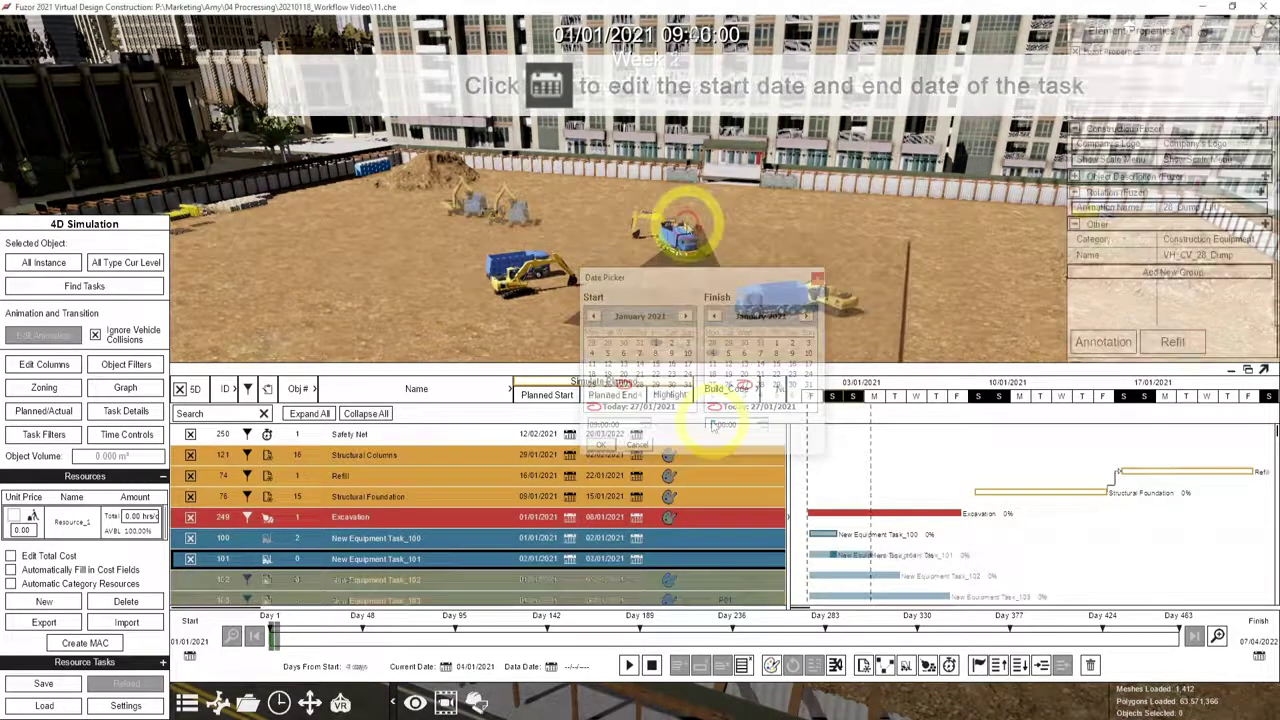
click(680, 666)
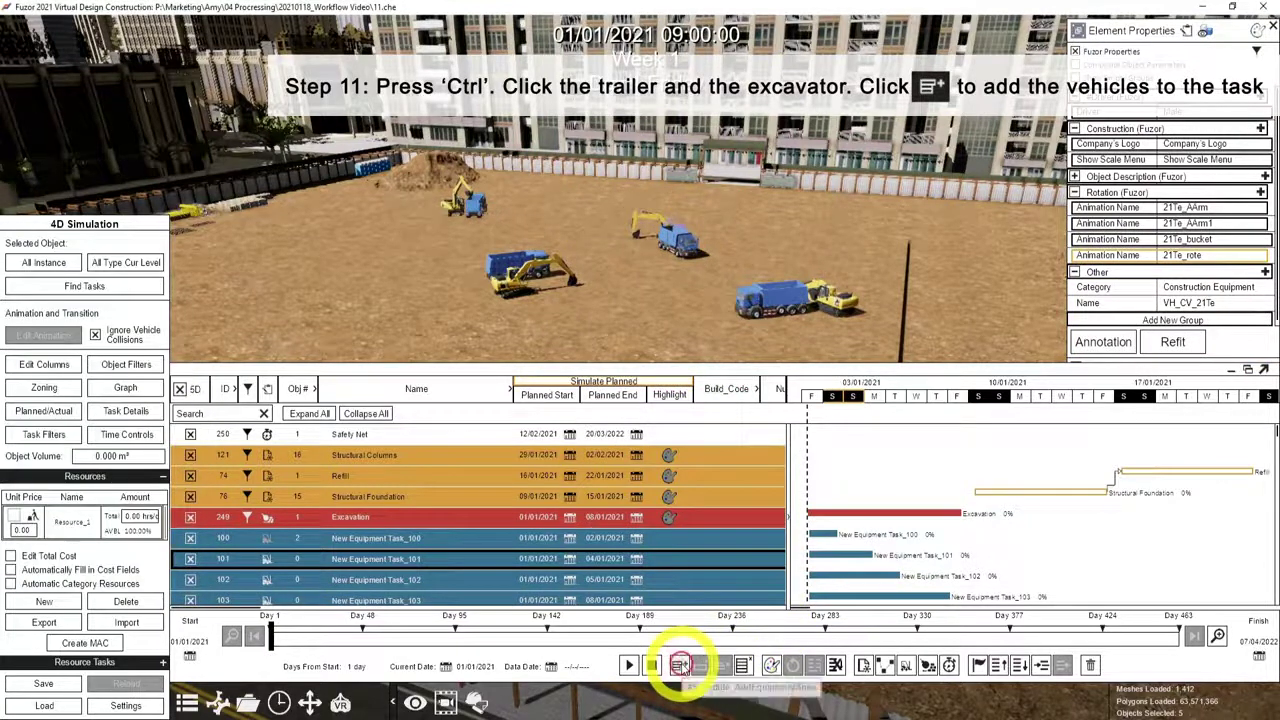
- Link excavator and dump truck pairs to the equipment tasks, including Task_102, each hidden on finish
click(820, 272)
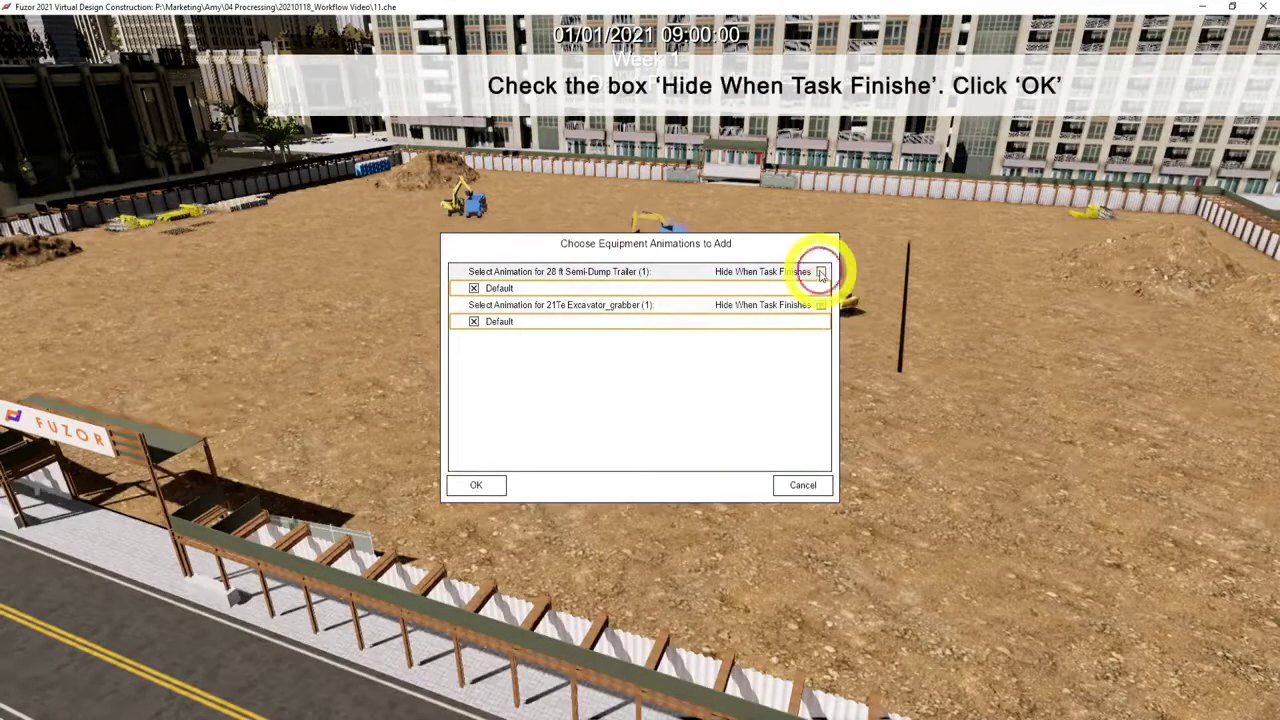
click(476, 485)
click(482, 578)
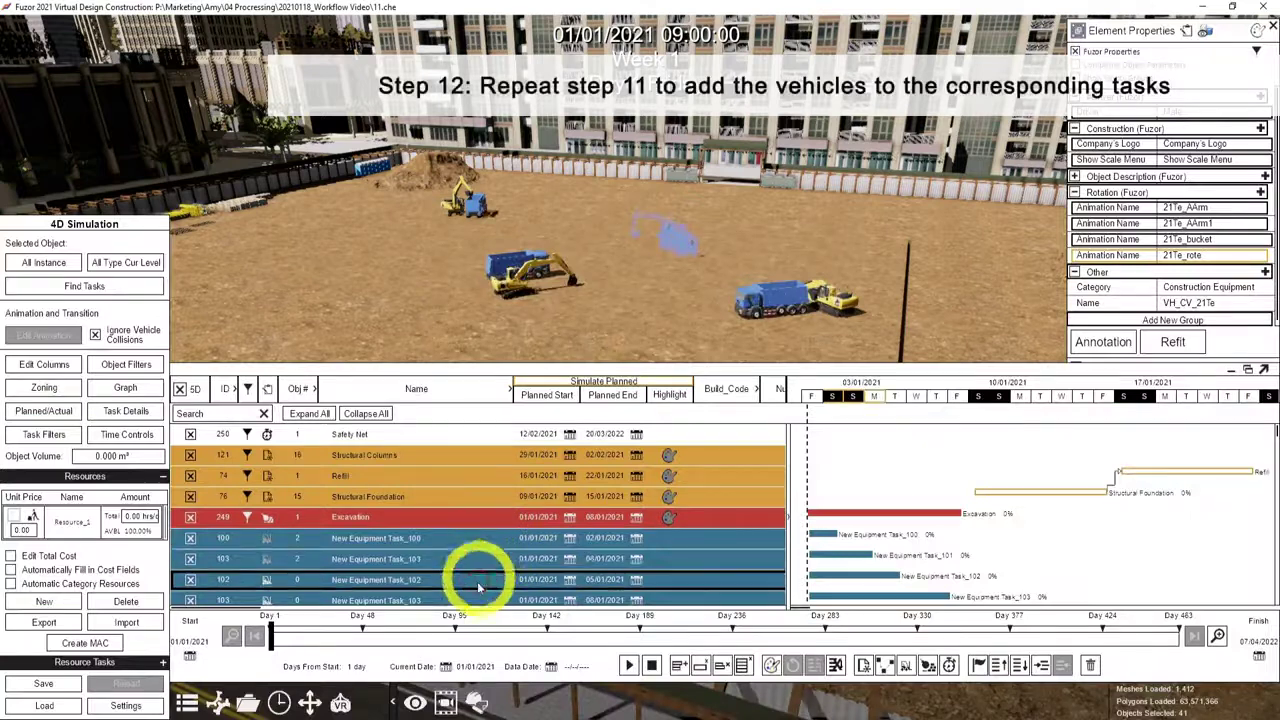
click(519, 259)
click(679, 666)
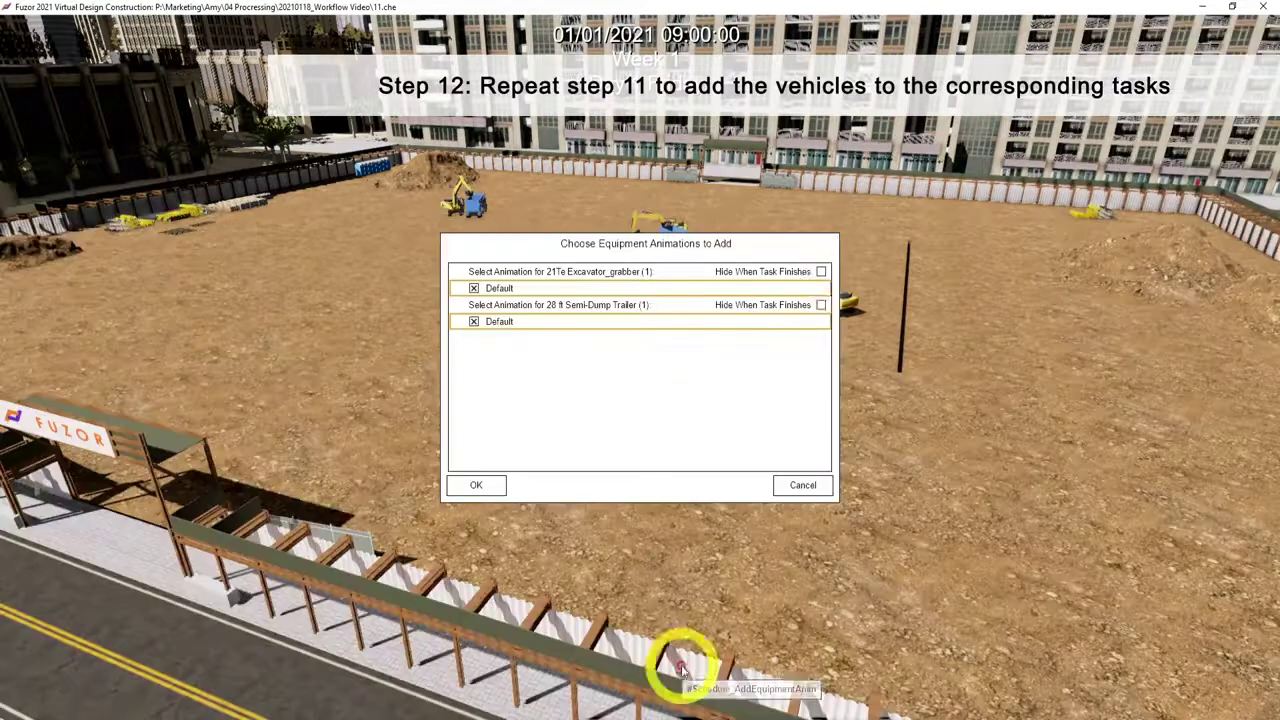
click(821, 272)
click(476, 485)
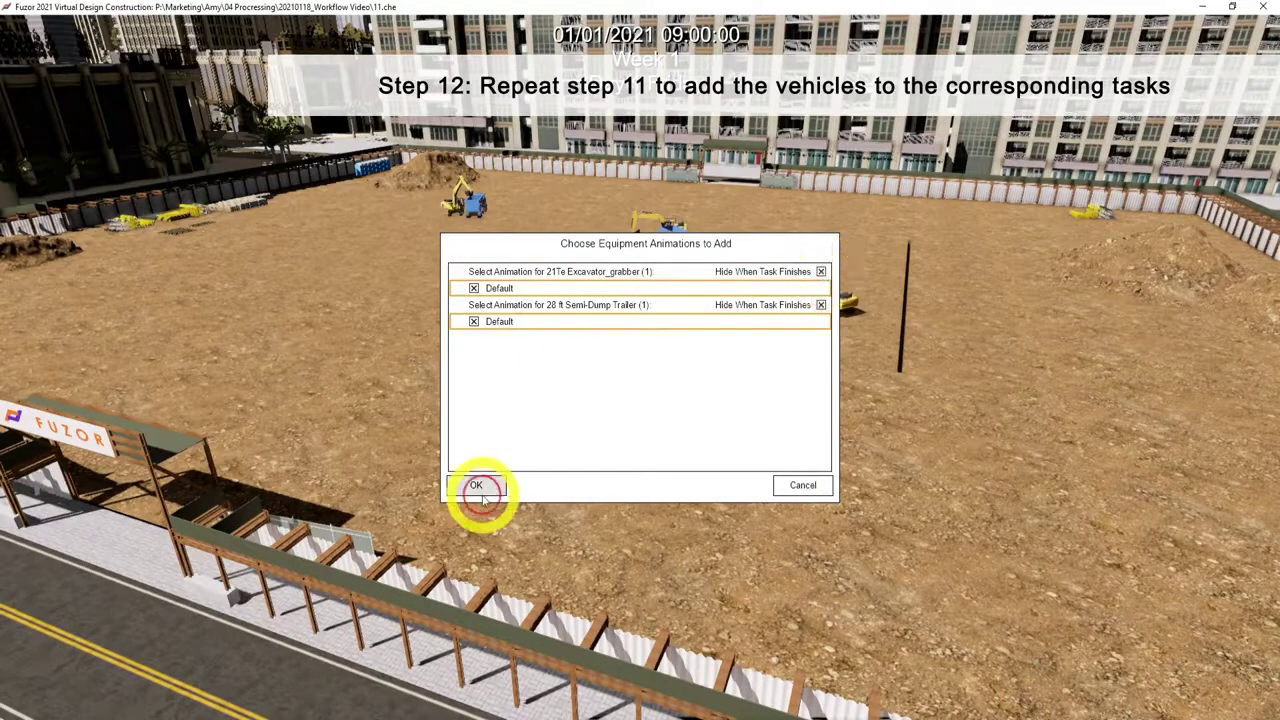
click(415, 538)
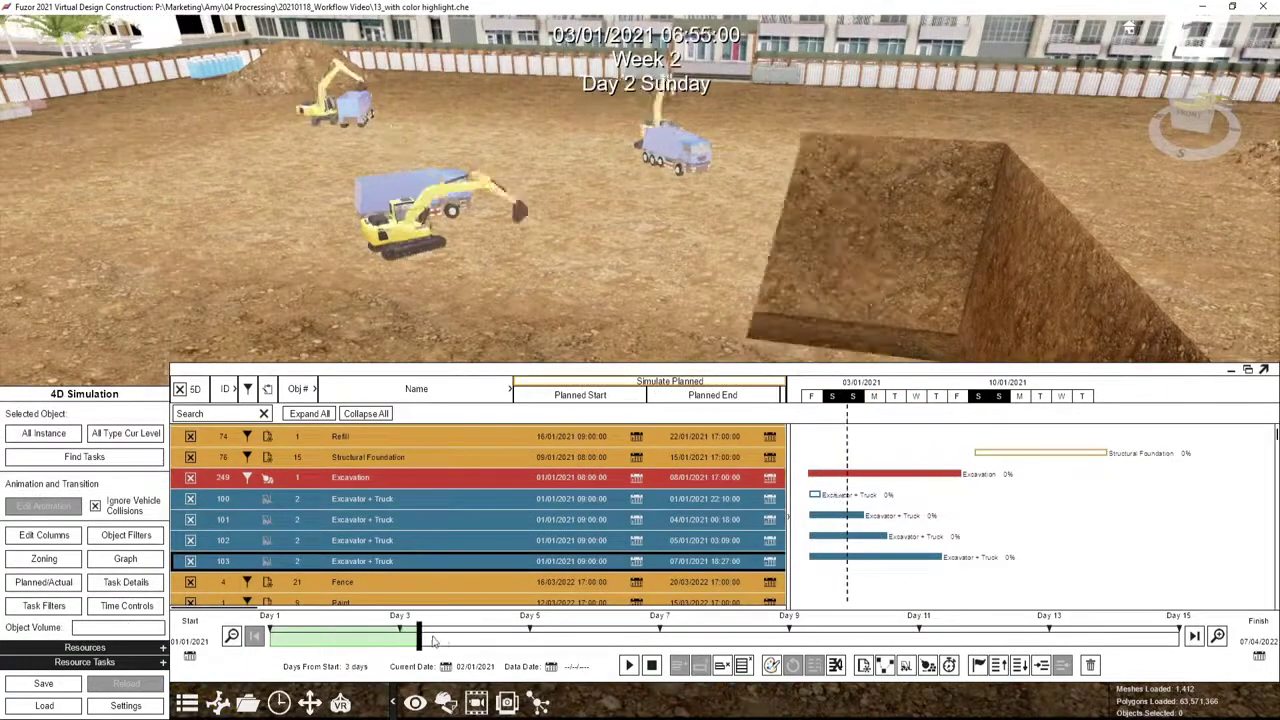
- Scrub the 4D timeline from Day 3 to Day 7 to preview the excavation progress
drag(433, 642, 678, 640)
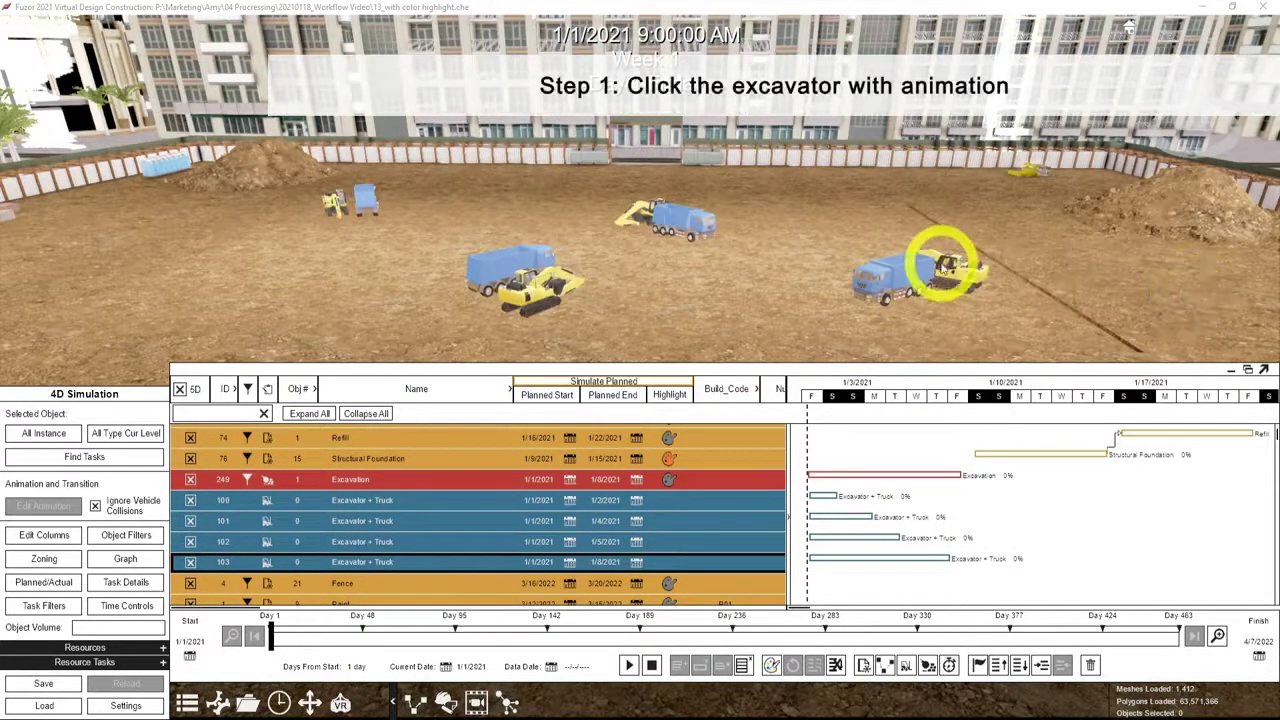
- Convert the excavator's Excavation animation into '21Te Excavator_grabber Multi-Track Animation'
click(957, 280)
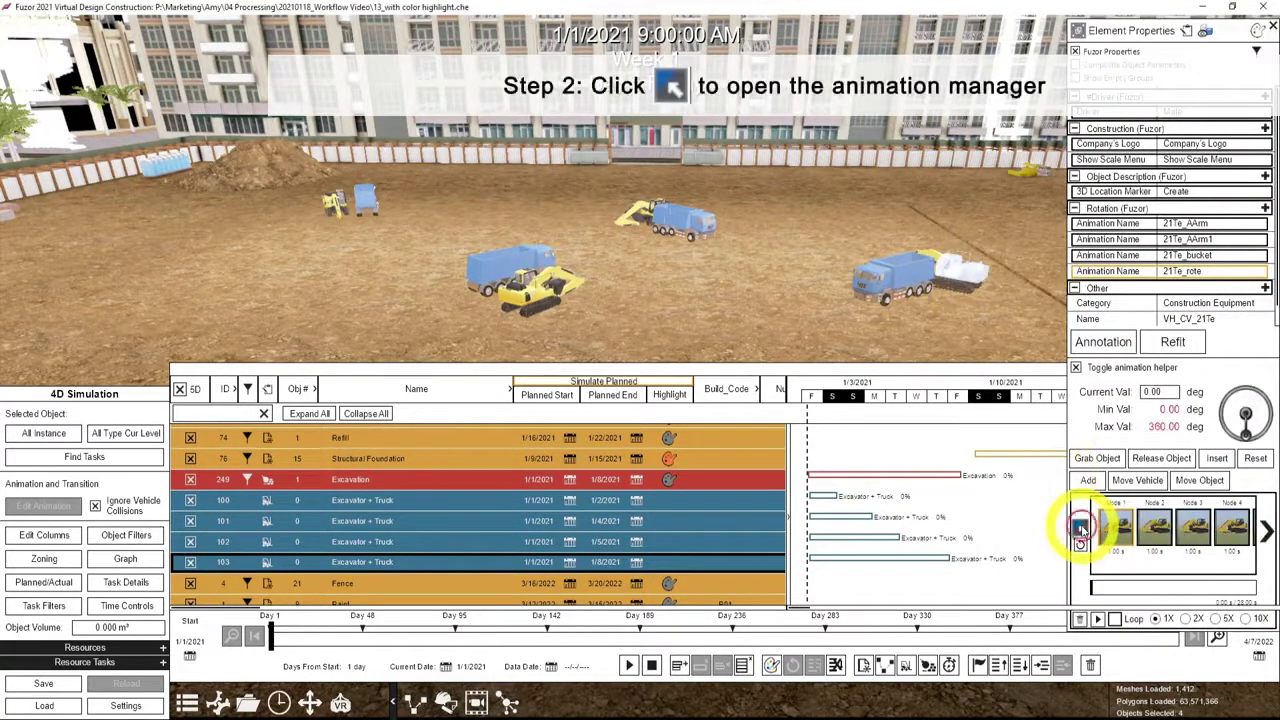
click(1080, 527)
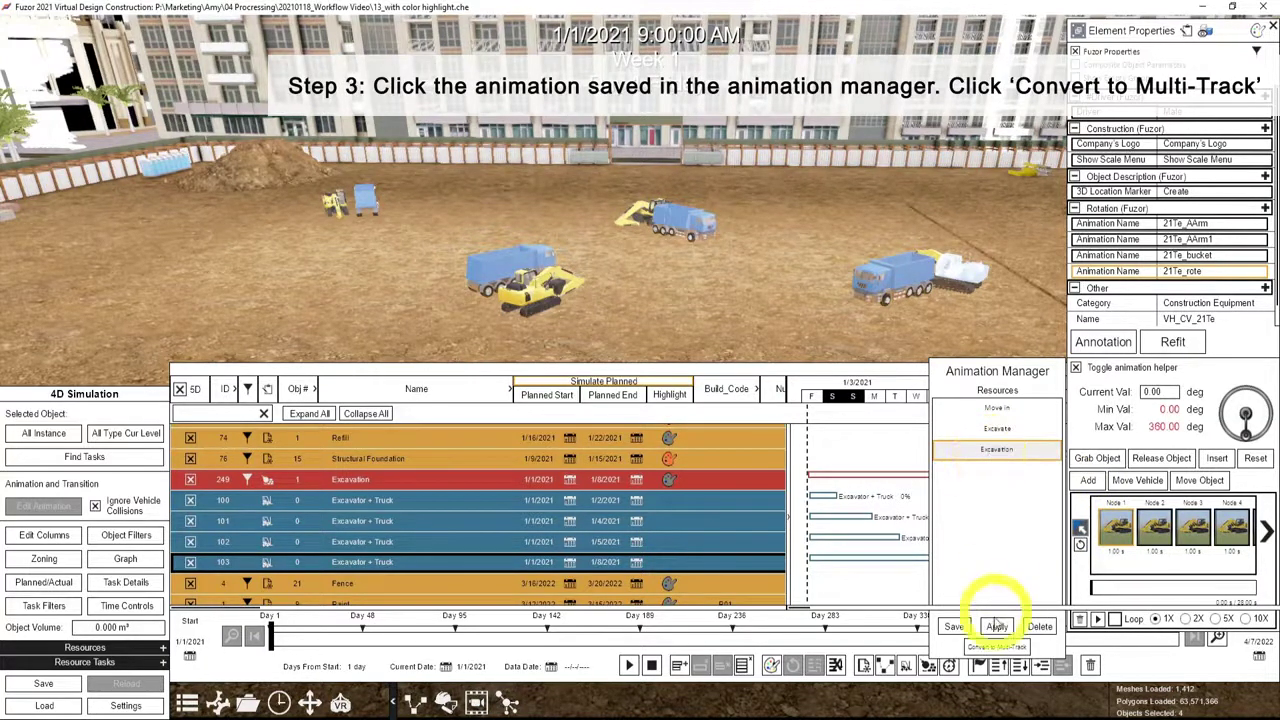
click(993, 660)
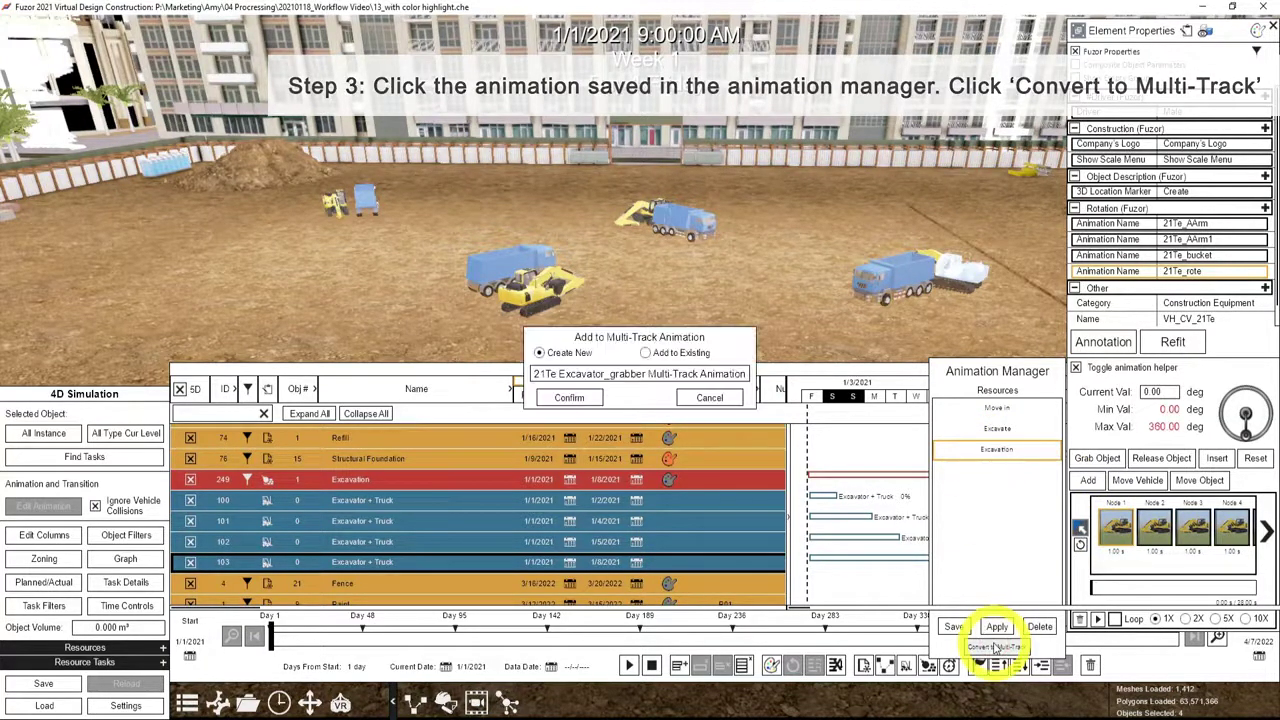
click(577, 398)
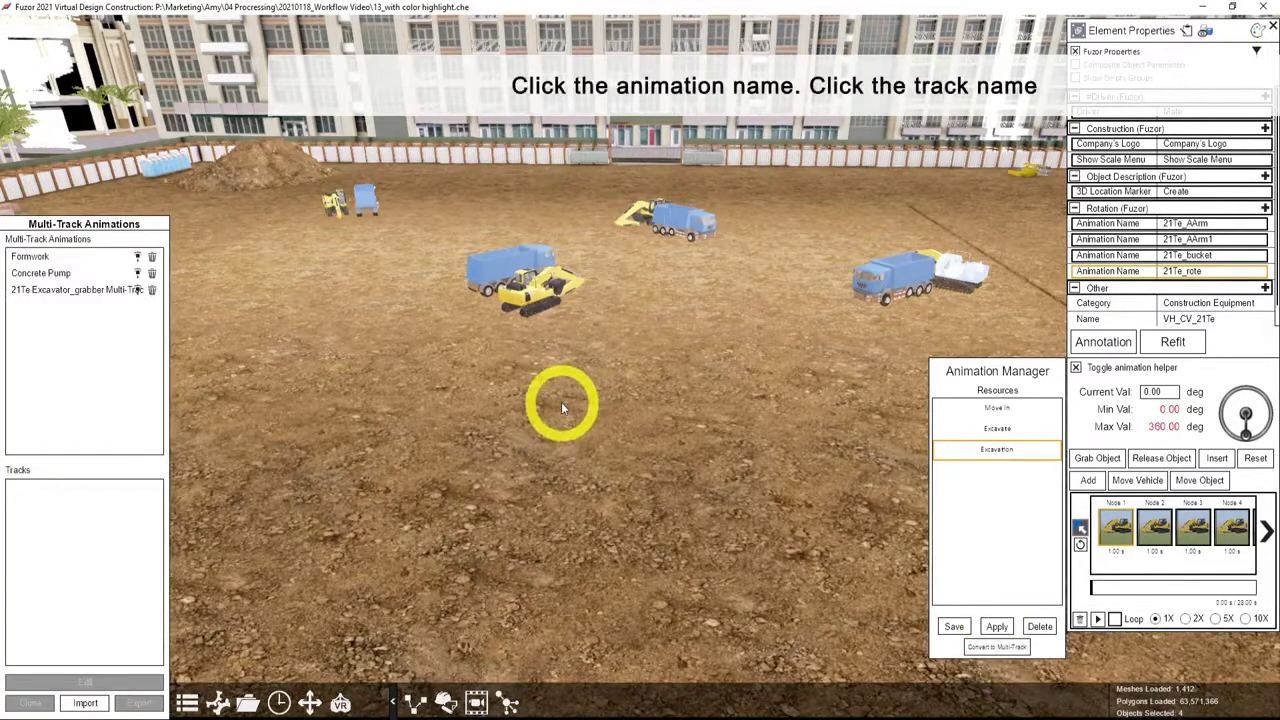
- Preview the 21Te Excavator_grabber animation's Excavation track on another excavator, scrubbing to its end
click(65, 290)
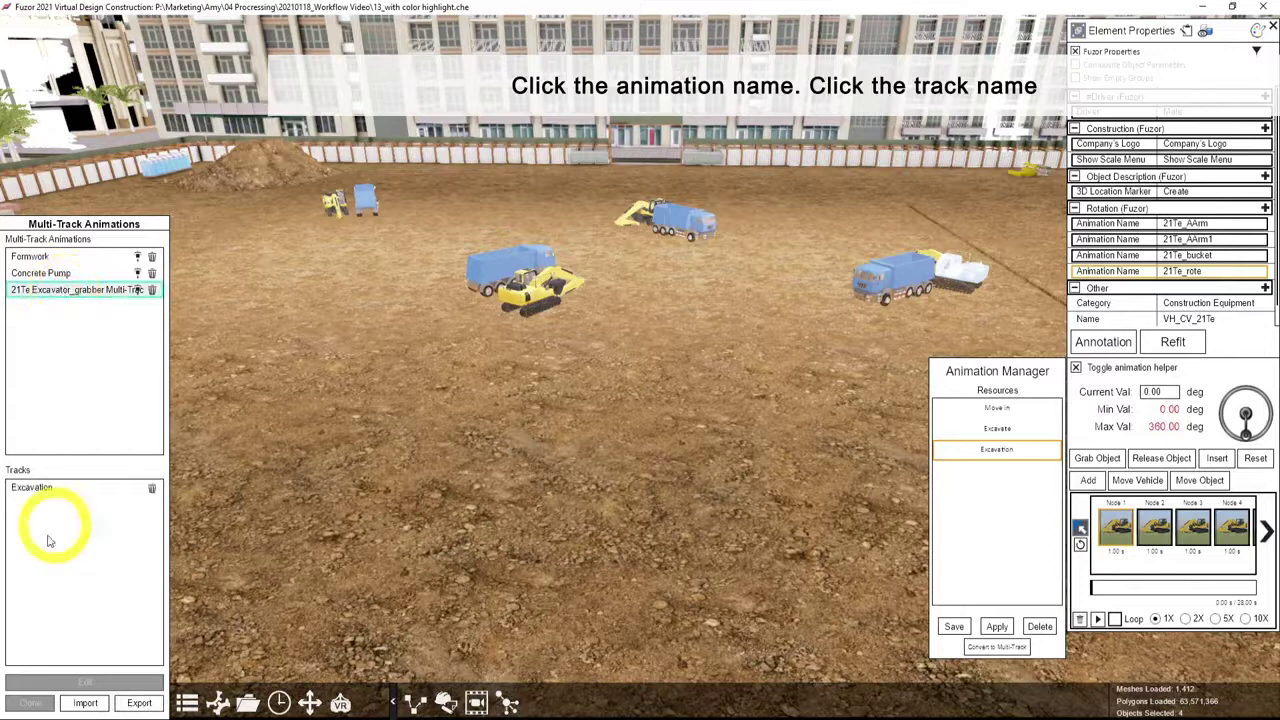
click(40, 489)
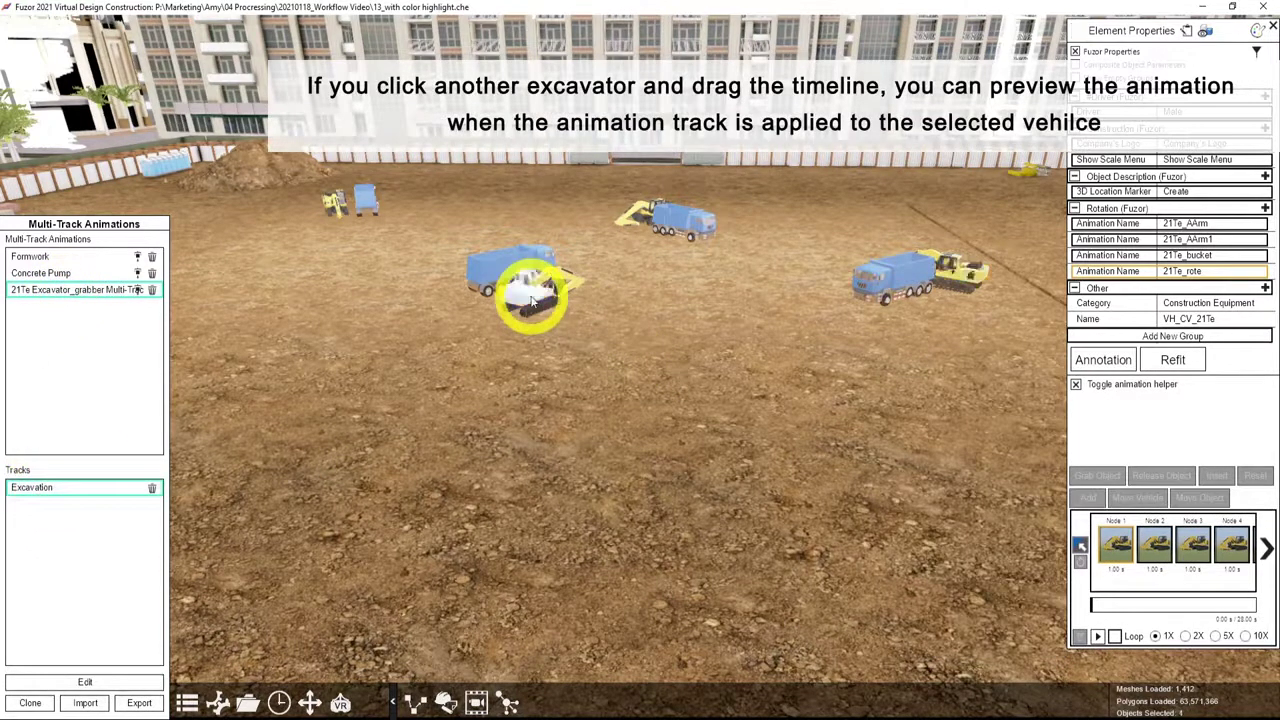
drag(1122, 607, 1234, 602)
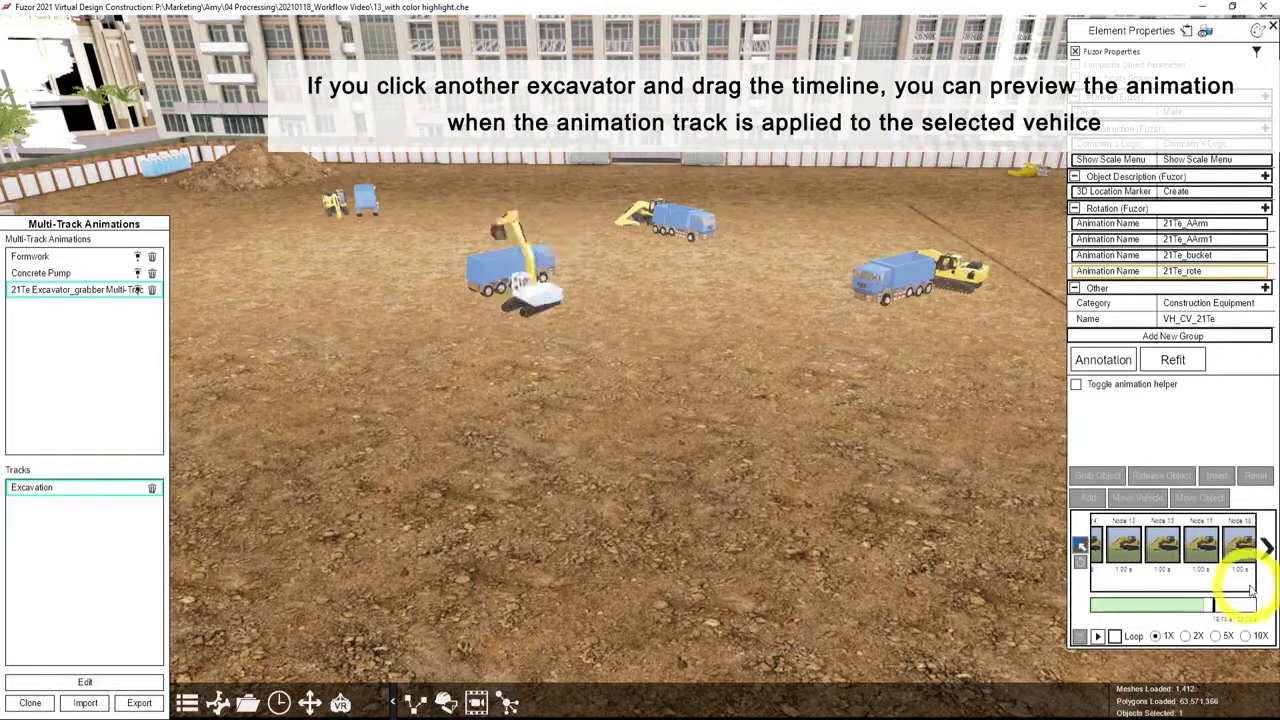
click(648, 218)
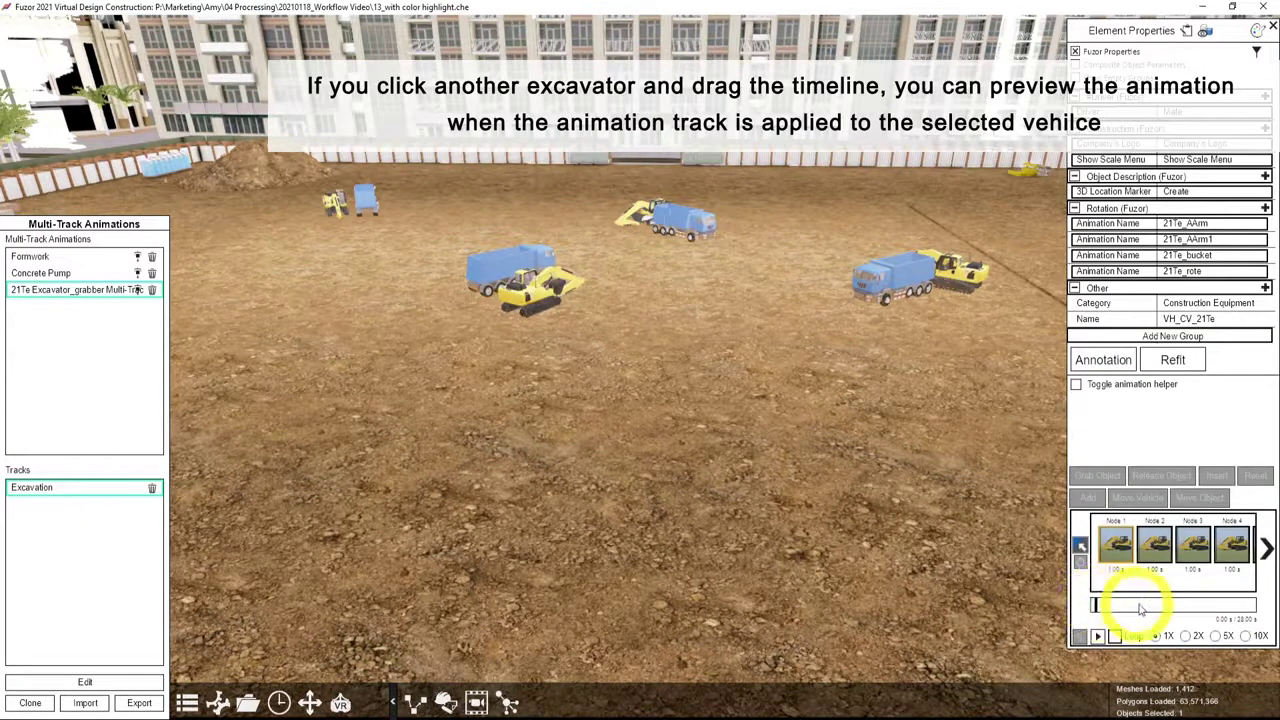
drag(1140, 608, 1248, 606)
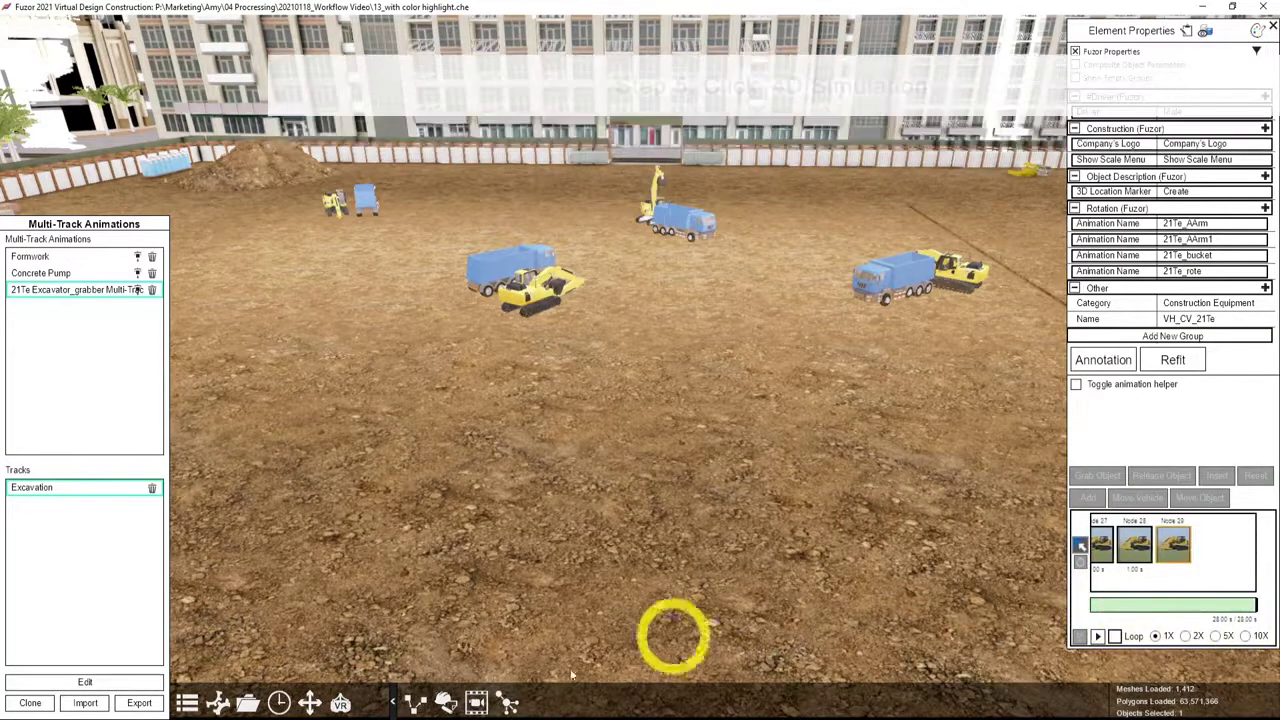
- Assign the dump trailer and excavator to task 100 with Excavation animation, hidden when the task finishes
click(445, 700)
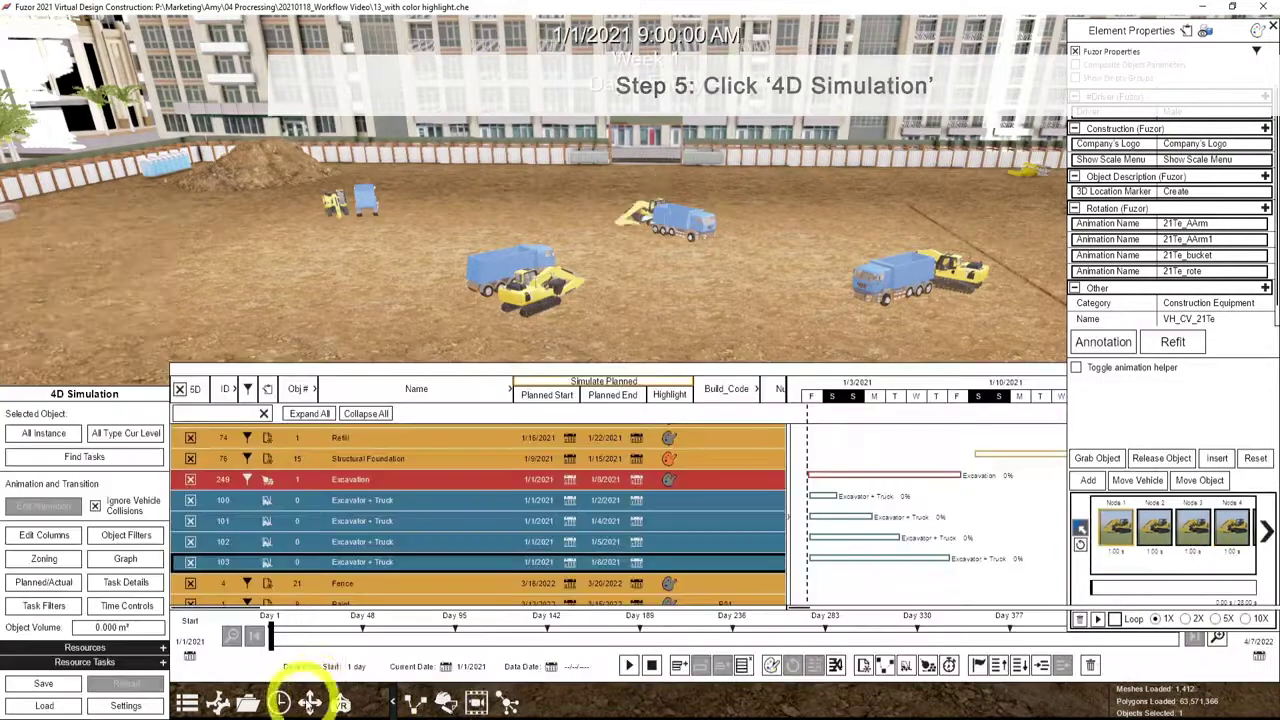
click(374, 508)
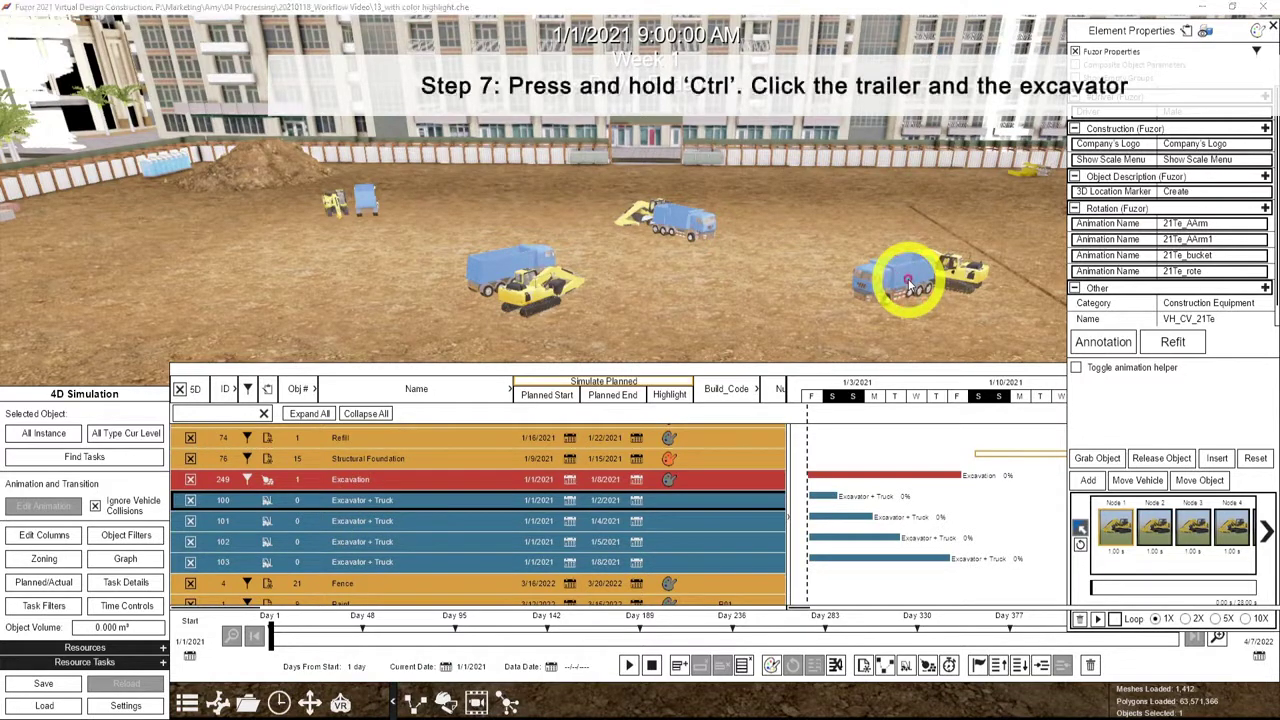
ctrl+click(953, 280)
ctrl+click(900, 275)
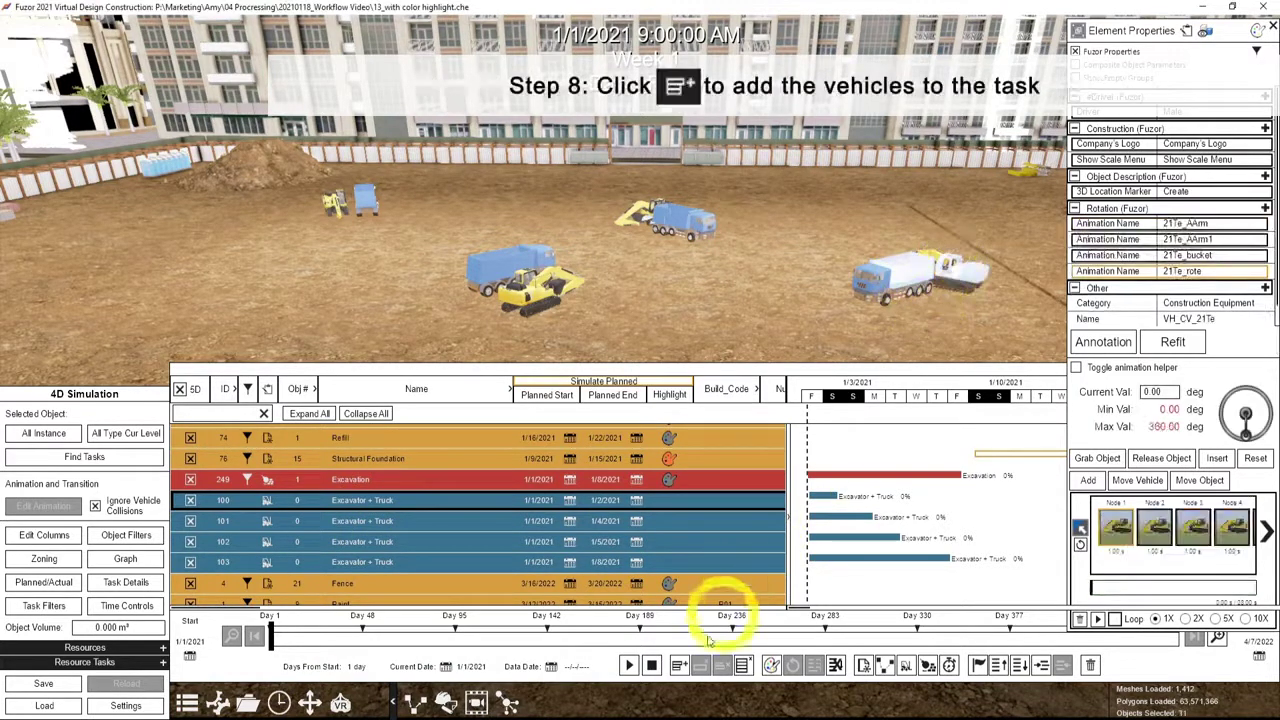
click(680, 666)
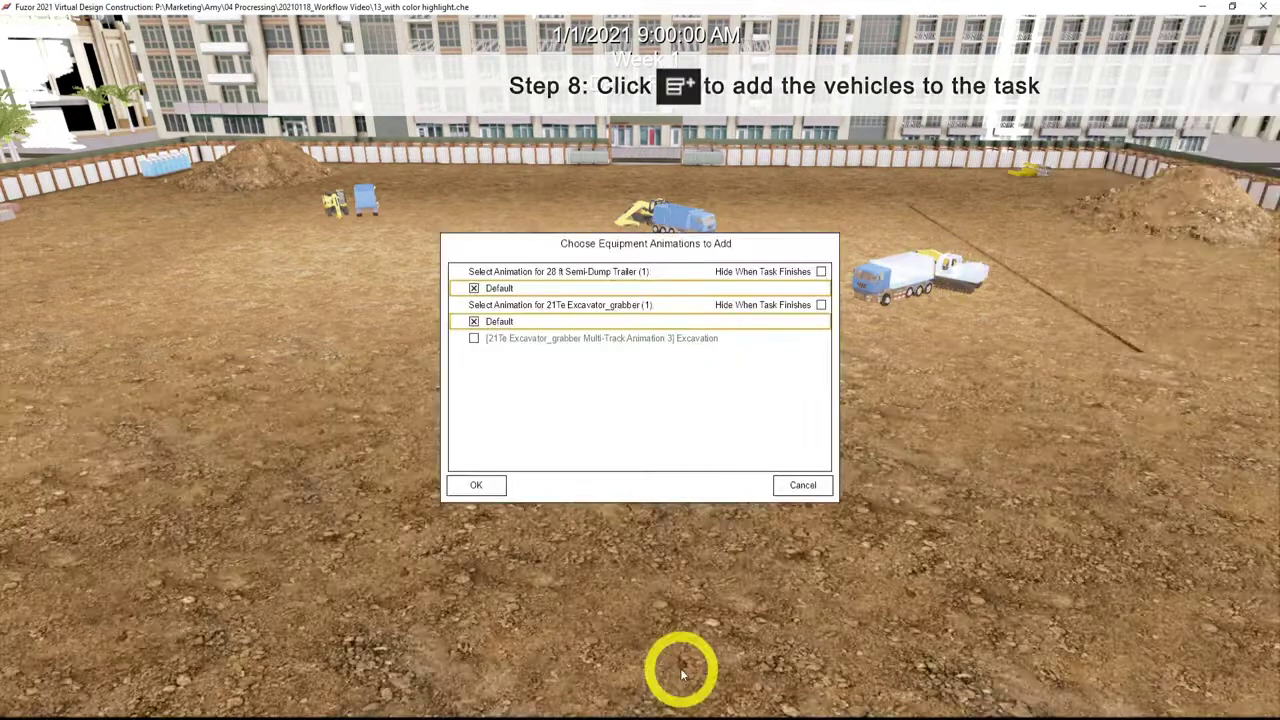
click(474, 339)
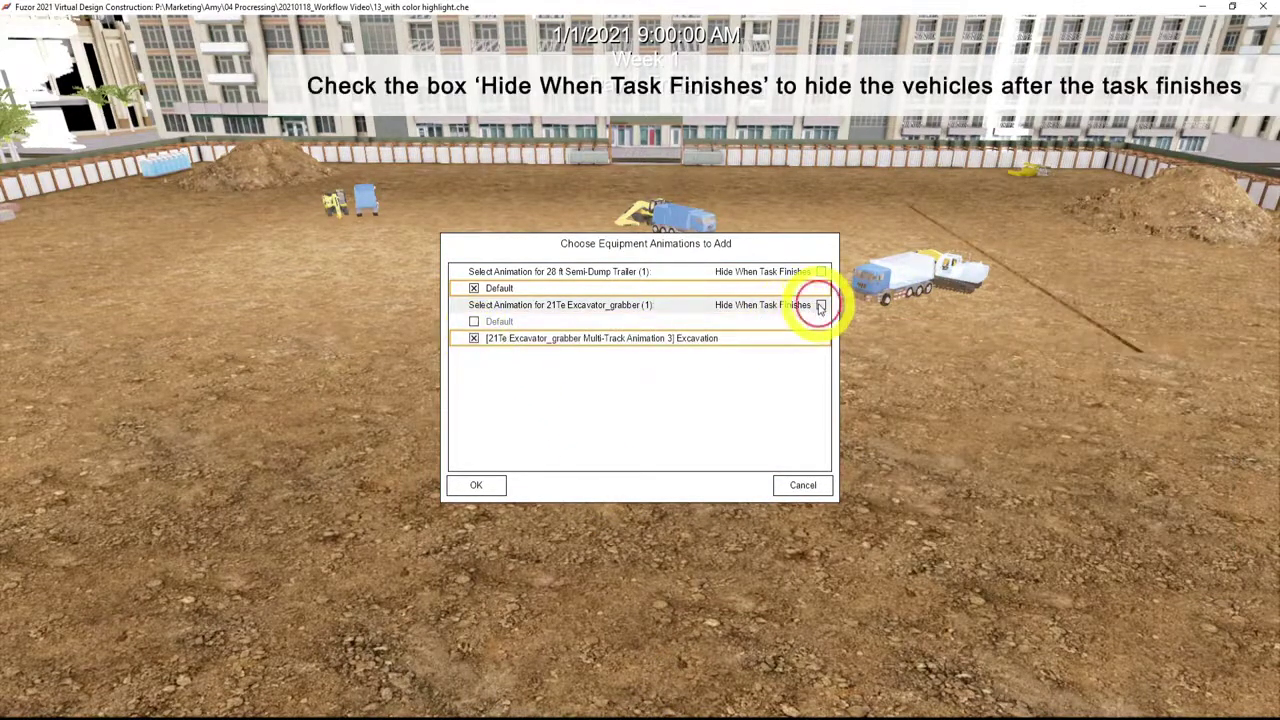
click(821, 272)
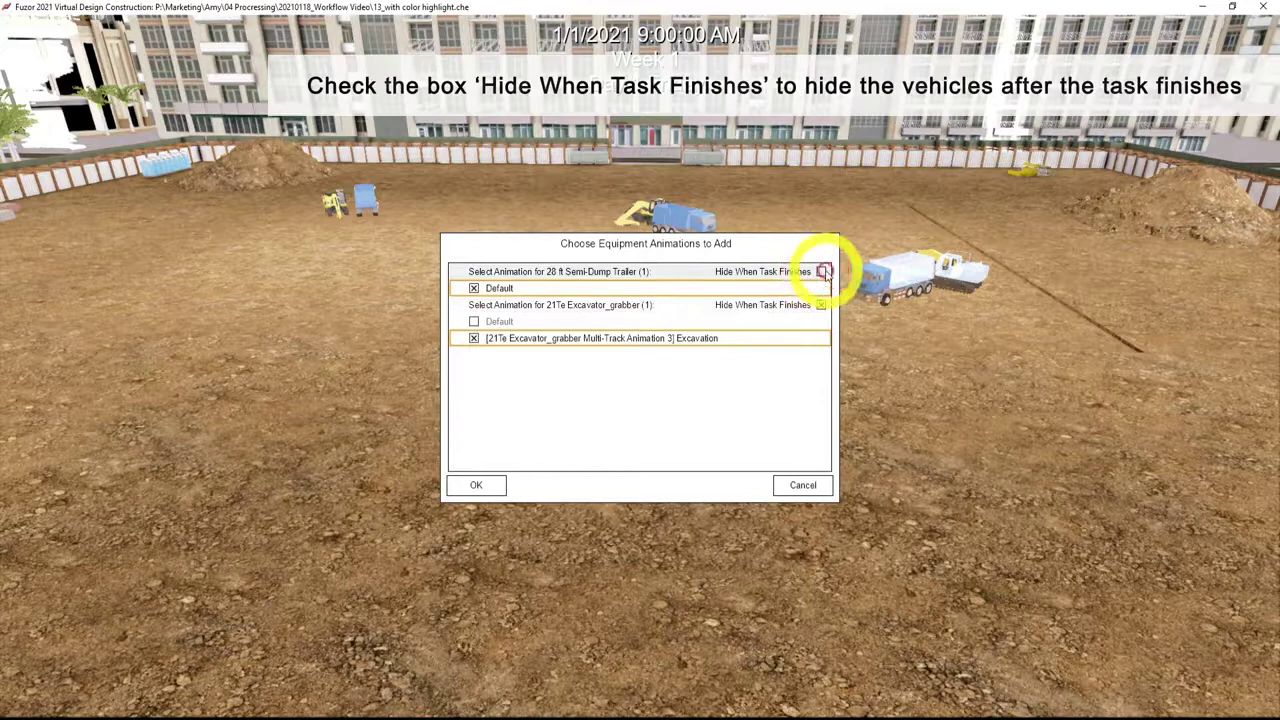
click(490, 484)
click(448, 521)
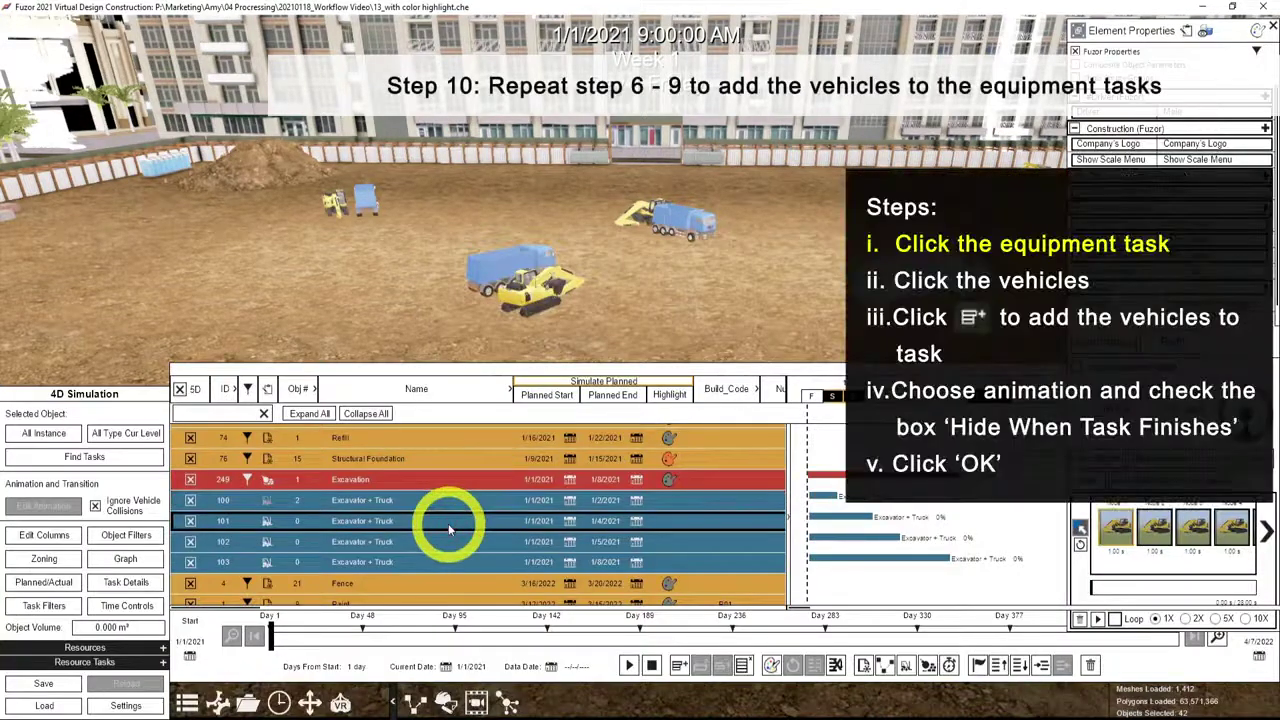
- Add the second excavator and blue truck with the Excavation animation, then play the 4D simulation
click(640, 214)
click(680, 222)
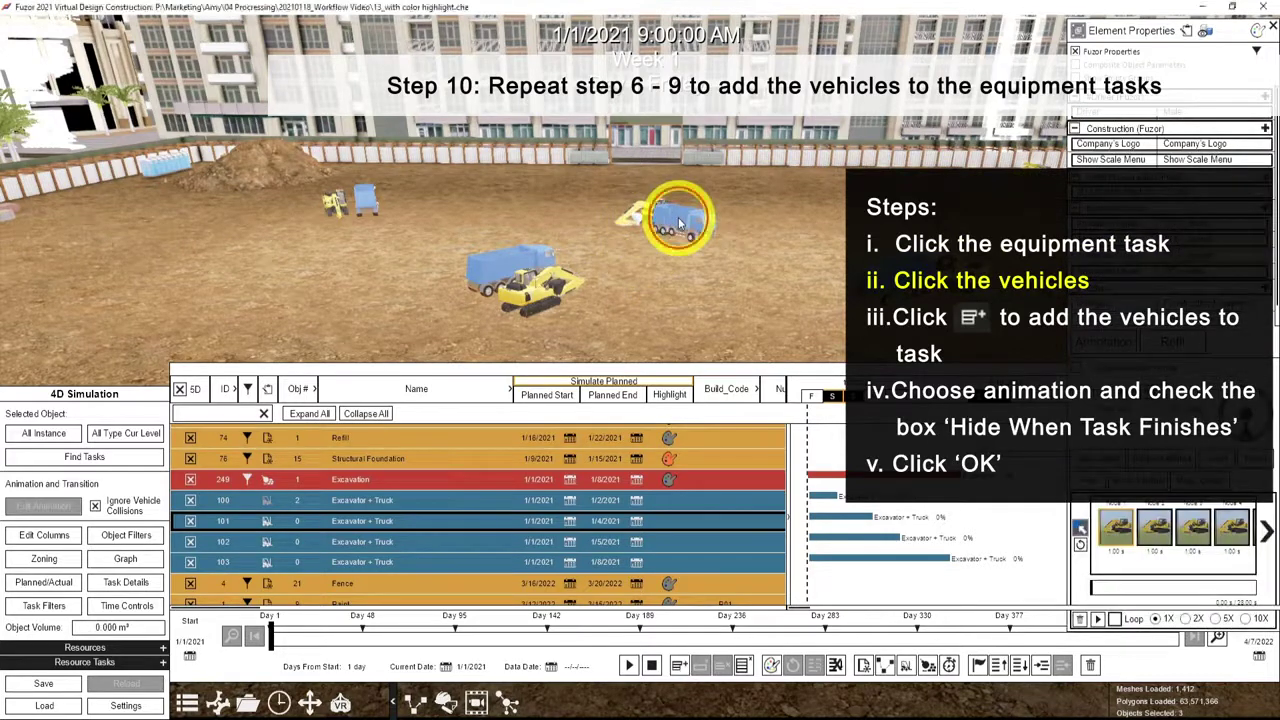
click(697, 663)
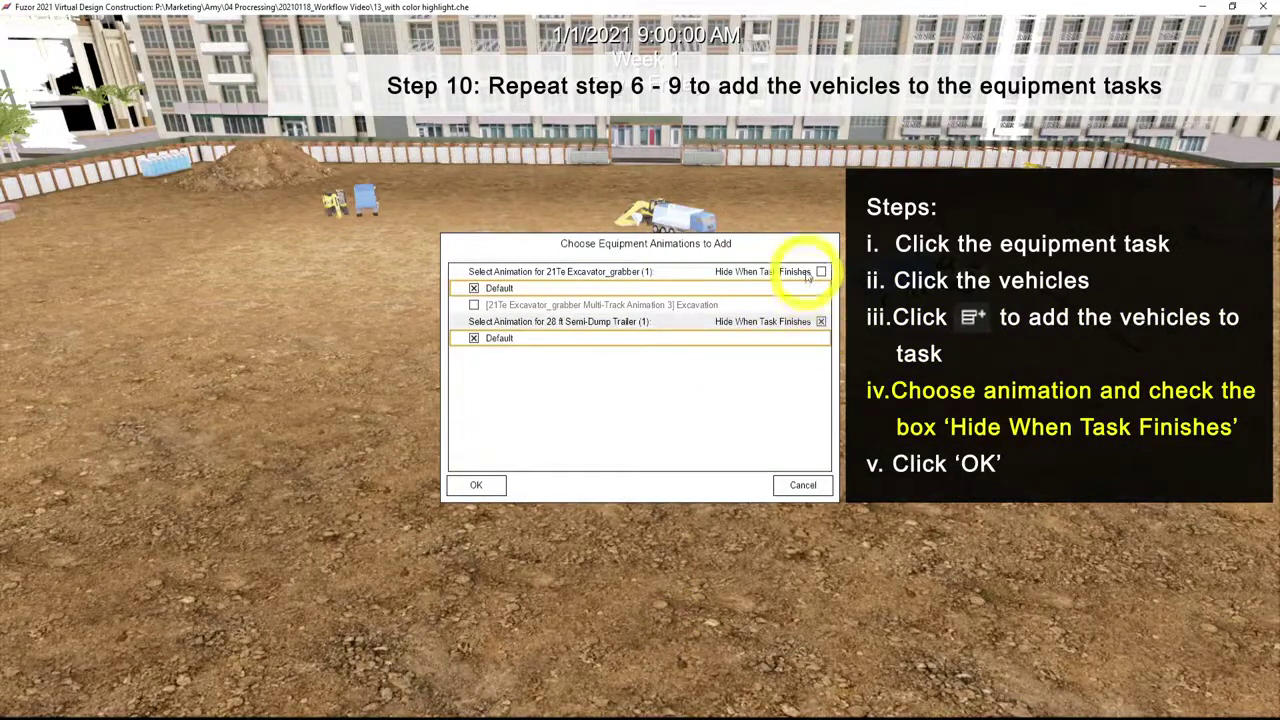
click(475, 306)
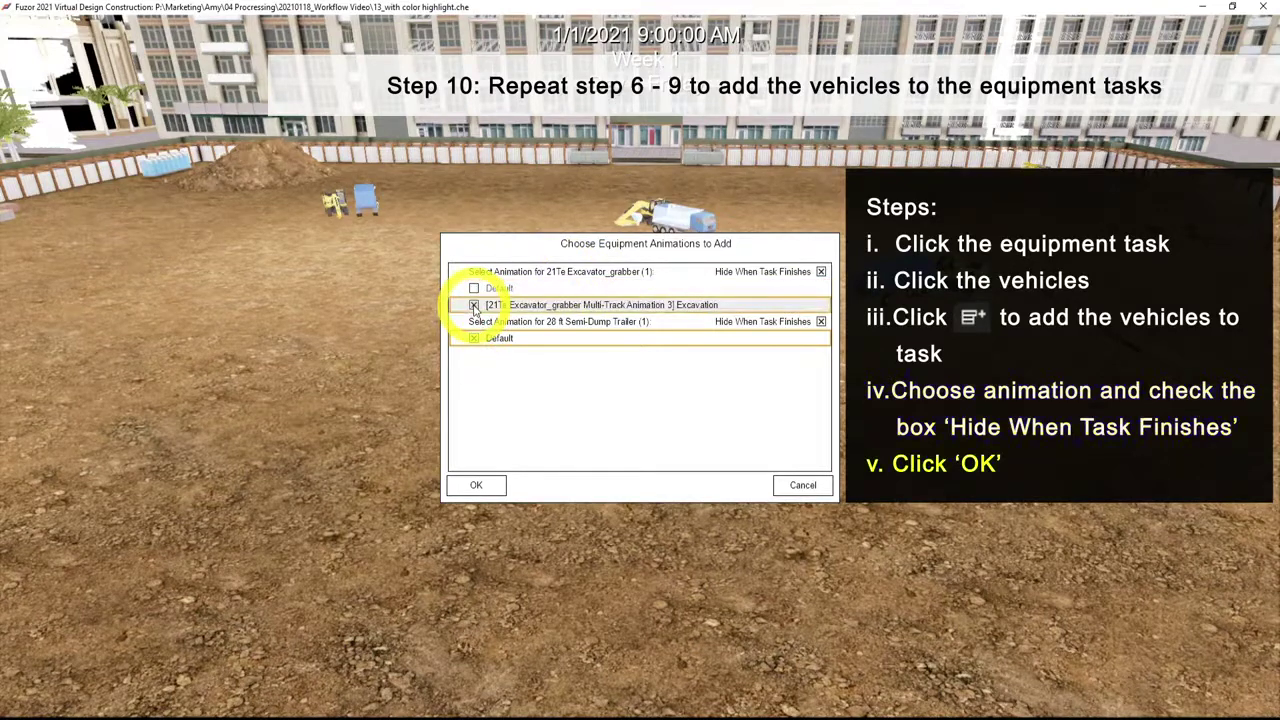
click(476, 485)
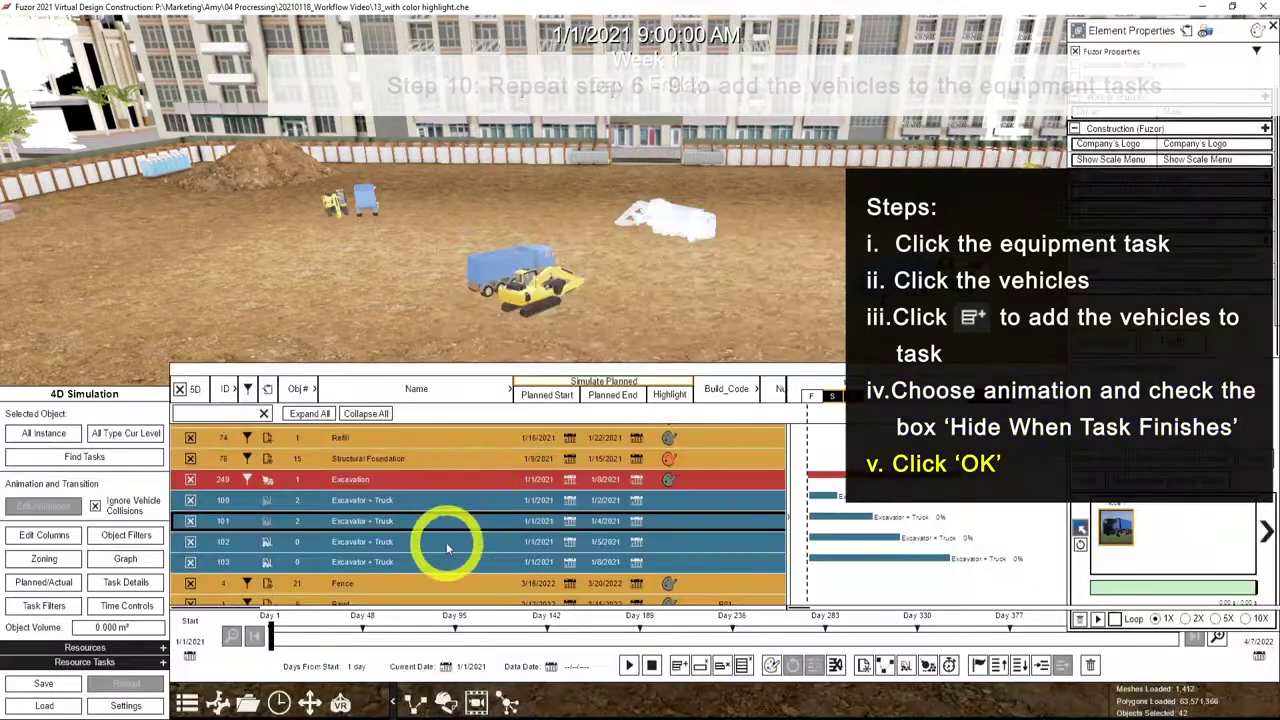
click(477, 495)
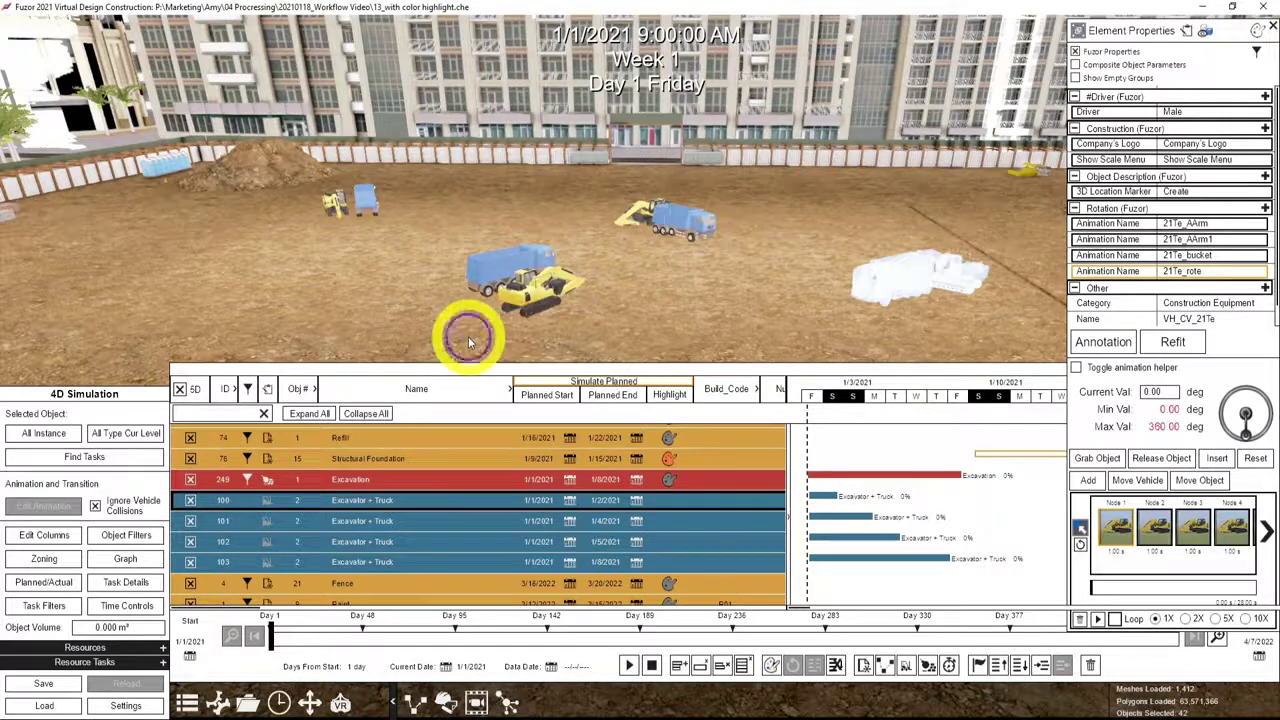
click(628, 665)
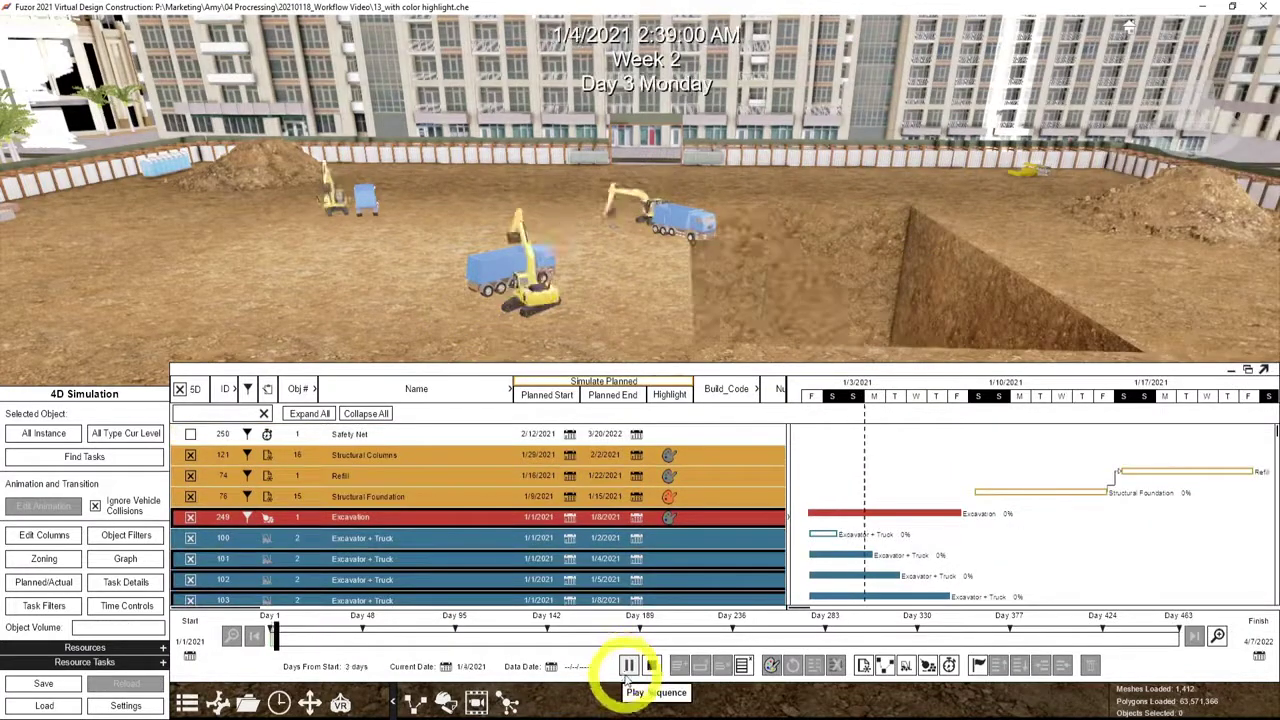